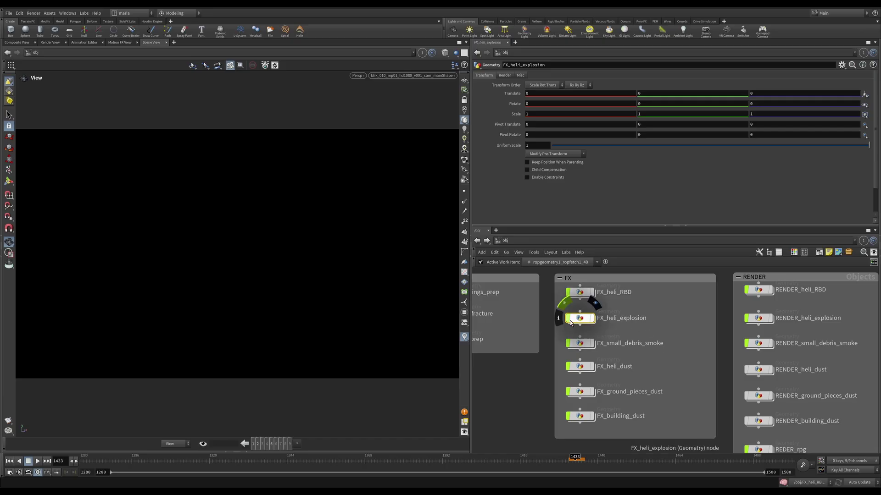
Enter the FX_heli_explosion network and display the object_merge4, blast2 and extractcentroid1 nodes one after another
{"action": "double_click", "coordinate": [578, 321]}
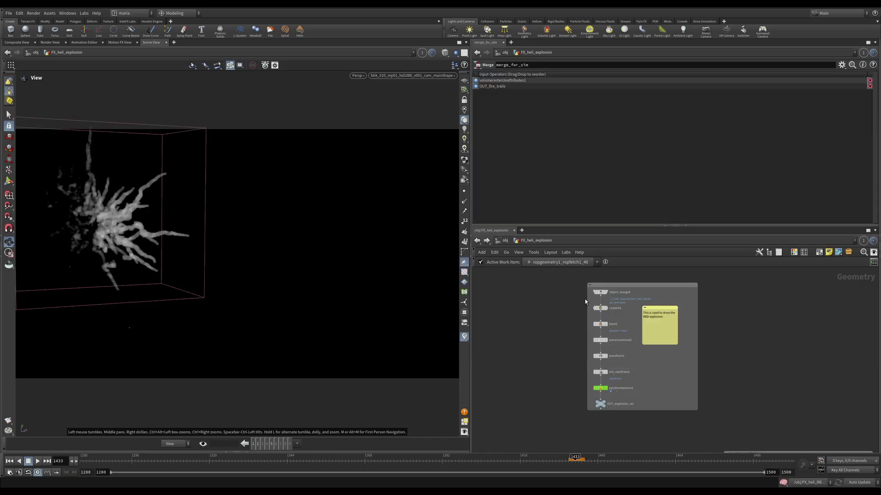
{"action": "scroll", "coordinate": [585, 301], "scroll_direction": "up", "scroll_amount": 2}
{"action": "left_click", "coordinate": [601, 293]}
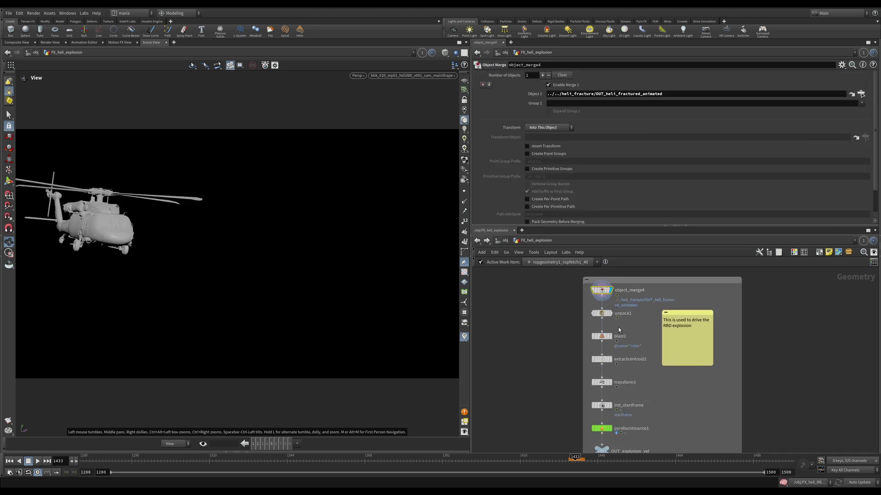
{"action": "left_click", "coordinate": [604, 340]}
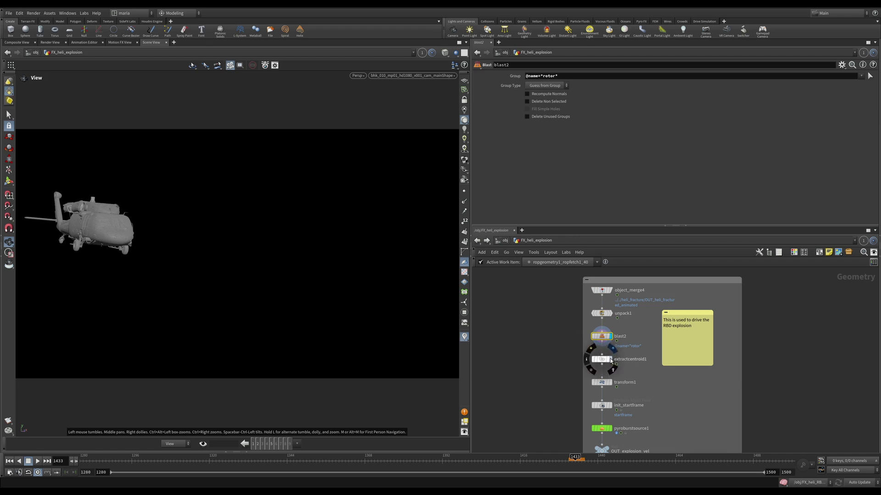
{"action": "left_click", "coordinate": [604, 360]}
{"action": "middle_click_drag", "start_coordinate": [631, 371], "coordinate": [636, 342]}
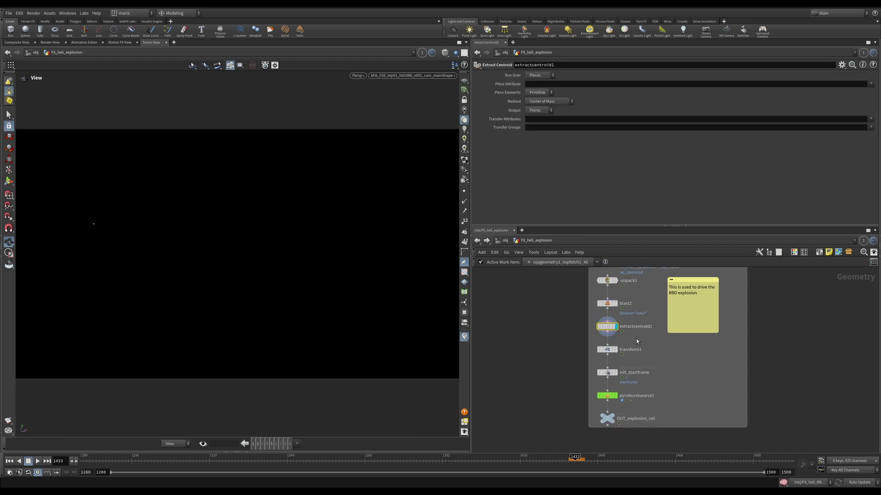
Display the transform1 node, then pyroburstsource1, and examine the burst with its shape parameters
{"action": "left_click", "coordinate": [608, 351]}
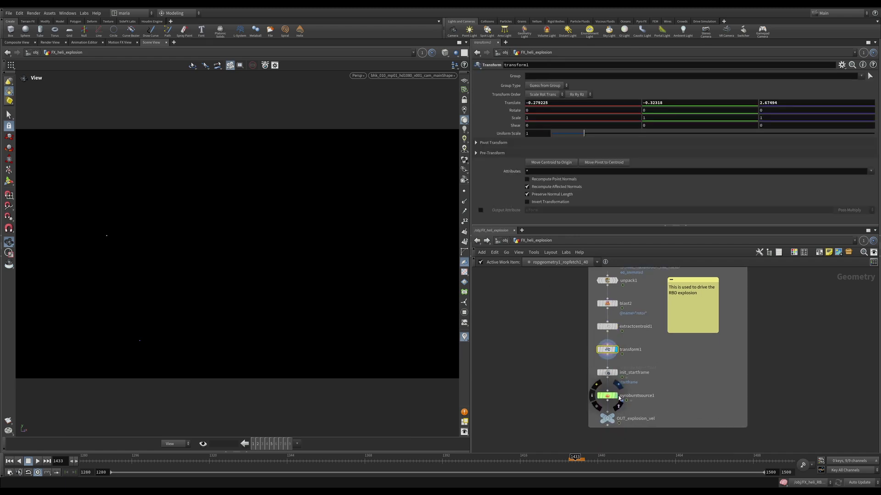
{"action": "left_click", "coordinate": [616, 395]}
{"action": "left_click", "coordinate": [606, 395]}
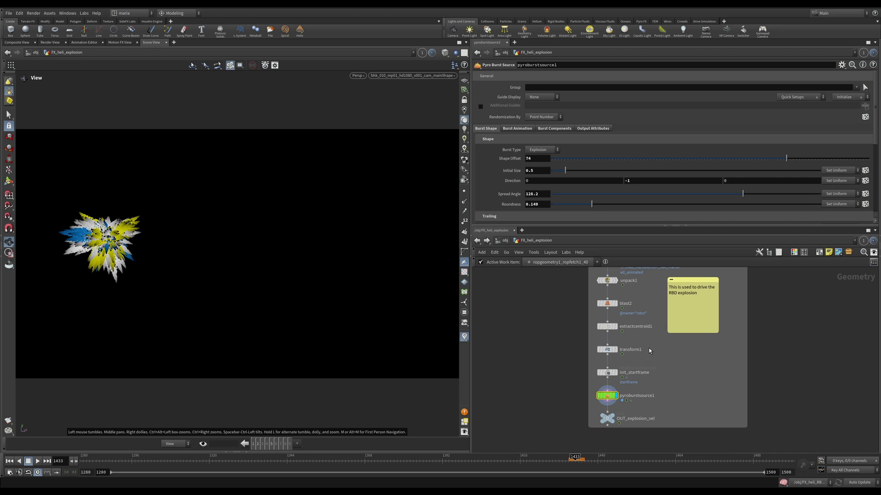
{"action": "middle_click_drag", "start_coordinate": [648, 348], "coordinate": [644, 349]}
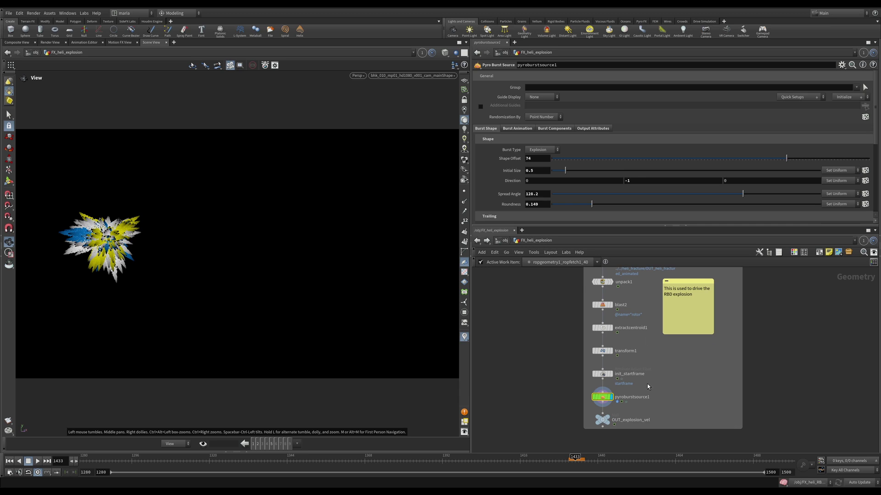
{"action": "mouse_move", "coordinate": [638, 399]}
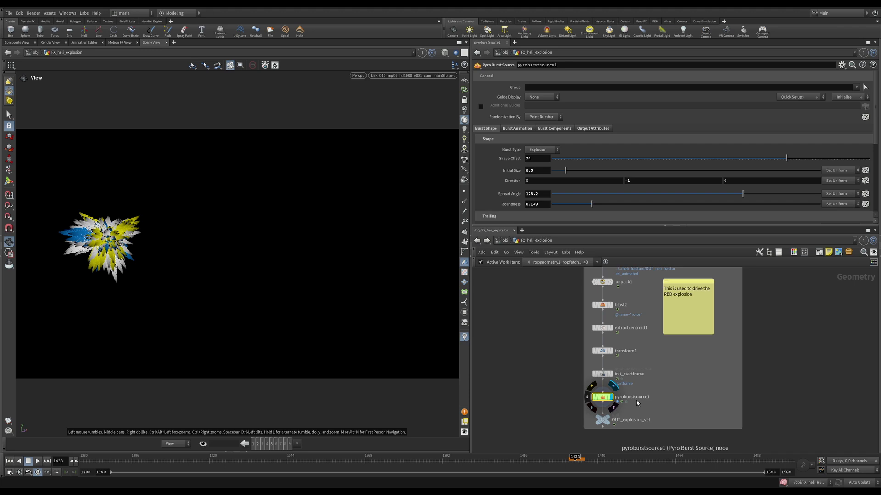
Display object_merge6 in the explosion source network box and set the timeline to frame 1431
{"action": "scroll", "coordinate": [647, 404], "scroll_direction": "down", "scroll_amount": 5}
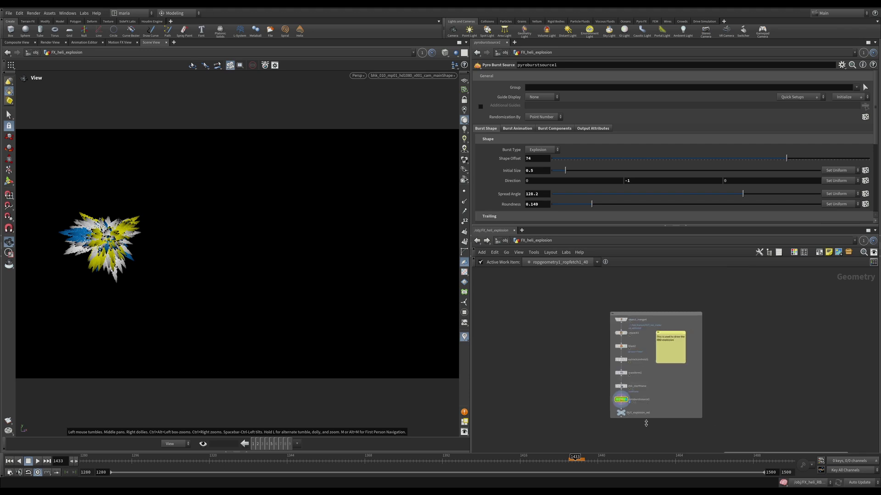
{"action": "middle_click_drag", "start_coordinate": [648, 404], "coordinate": [620, 268]}
{"action": "scroll", "coordinate": [596, 318], "scroll_direction": "up", "scroll_amount": 4}
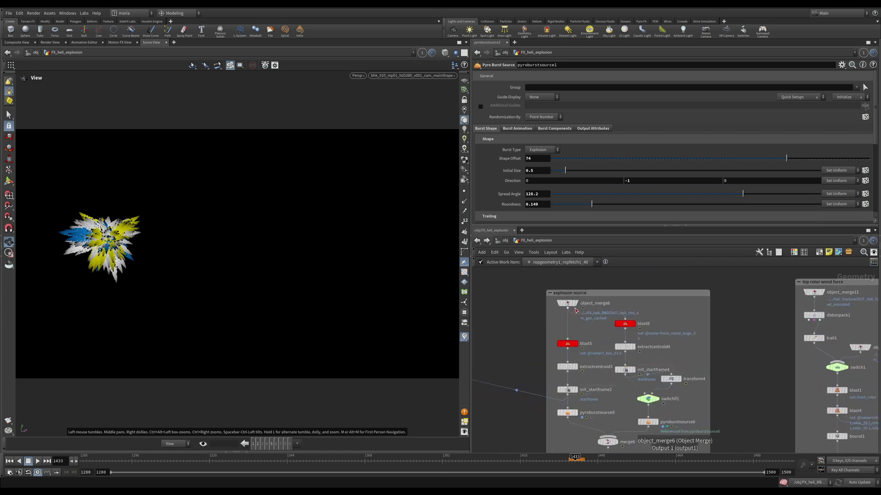
{"action": "left_click", "coordinate": [576, 303]}
{"action": "left_click", "coordinate": [568, 304]}
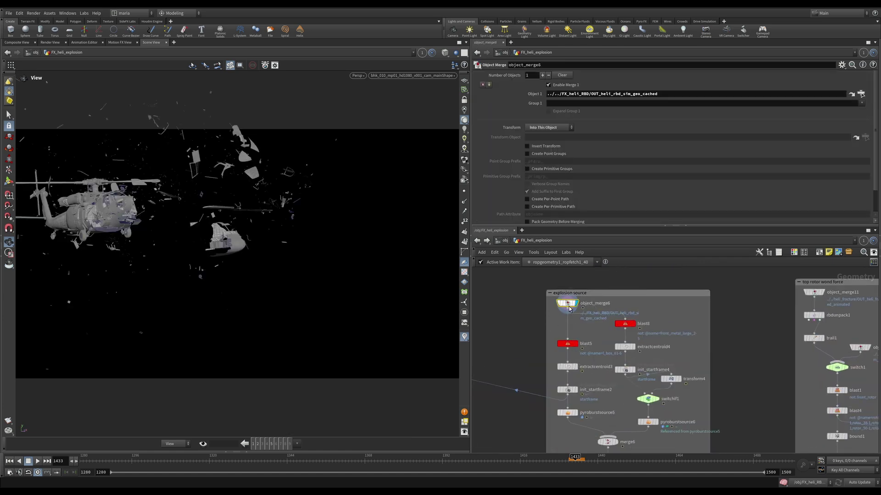
{"action": "mouse_move", "coordinate": [570, 310]}
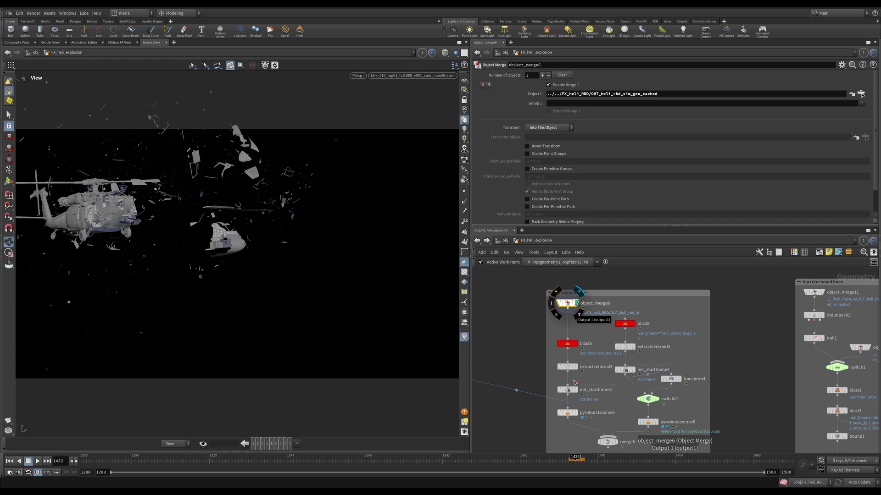
{"action": "left_click_drag", "start_coordinate": [578, 460], "coordinate": [574, 461]}
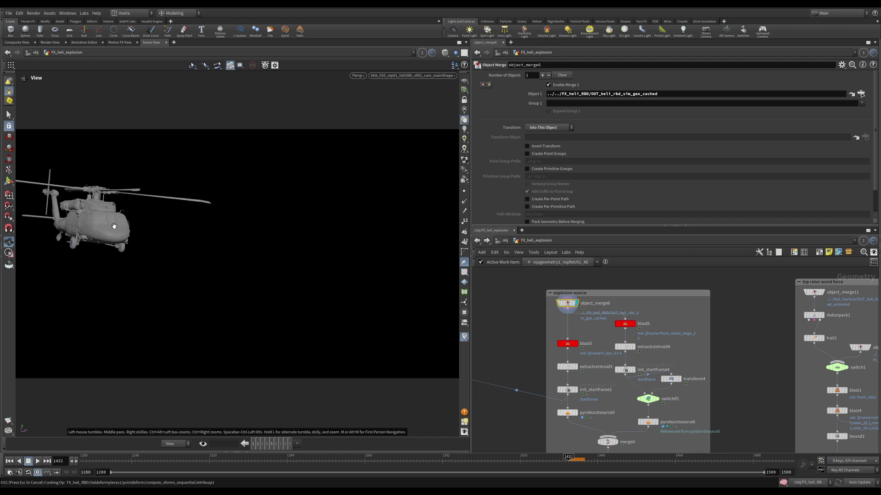
{"action": "key", "text": "Right"}
{"action": "key", "text": "Left"}
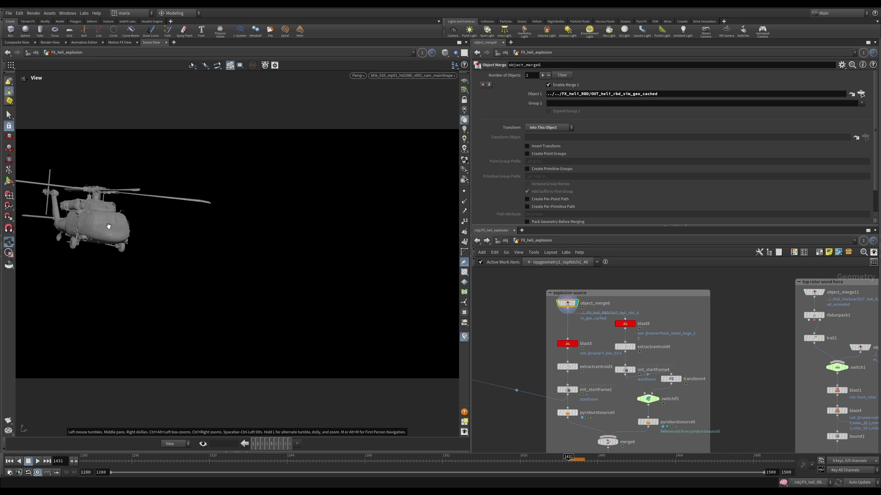
Display blast5 with object_merge6 templated as a wireframe reference, and view the isolated pieces inside the helicopter
{"action": "left_click", "coordinate": [574, 344]}
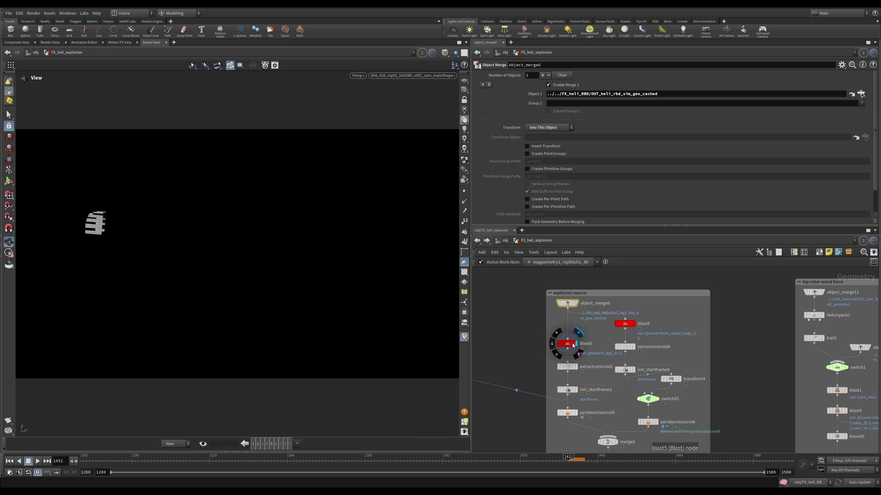
{"action": "left_click", "coordinate": [568, 345]}
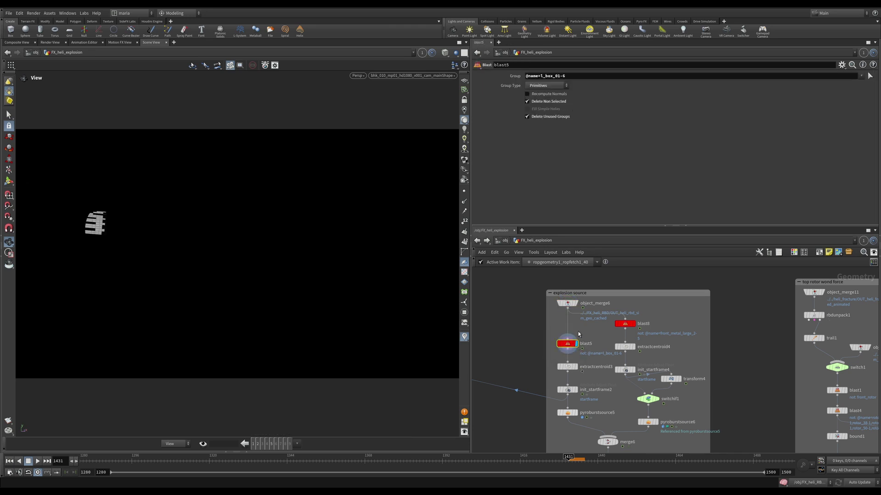
{"action": "left_click", "coordinate": [574, 303]}
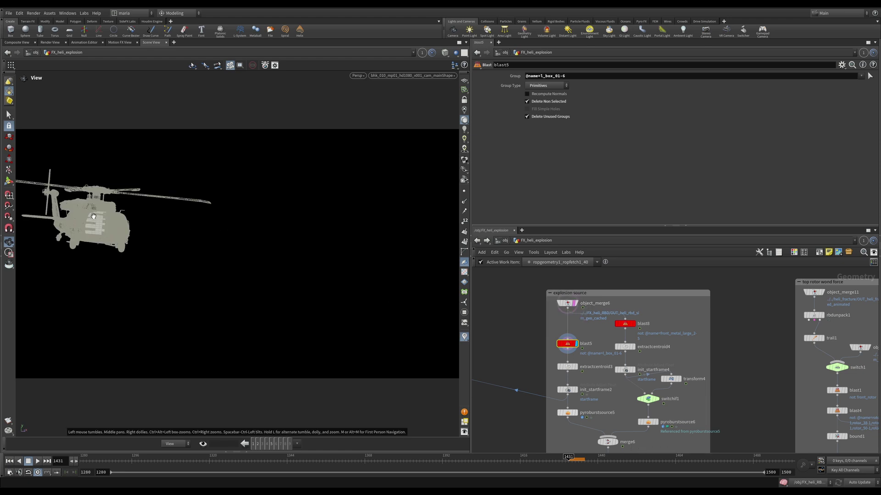
{"action": "left_click_drag", "start_coordinate": [93, 217], "coordinate": [178, 224]}
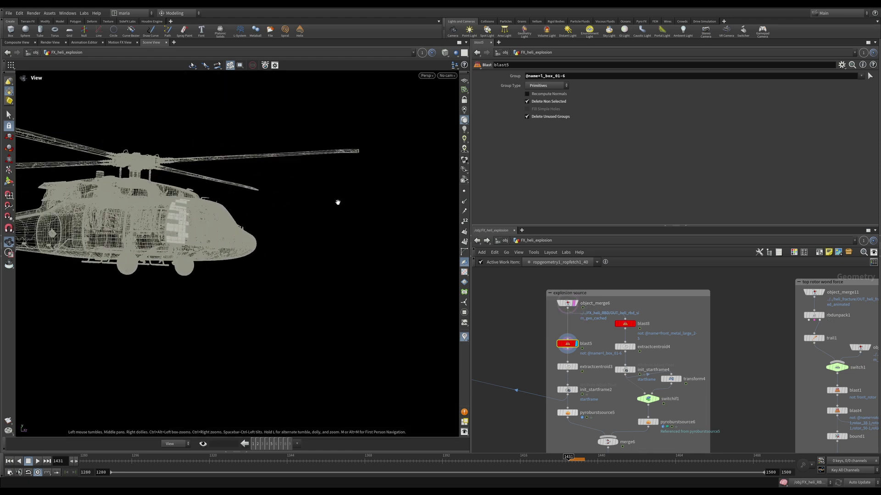
Display the blast8 front metal pieces against the helicopter wireframe, then return to blast5 to compare both source areas
{"action": "left_click", "coordinate": [634, 324]}
{"action": "left_click", "coordinate": [625, 323]}
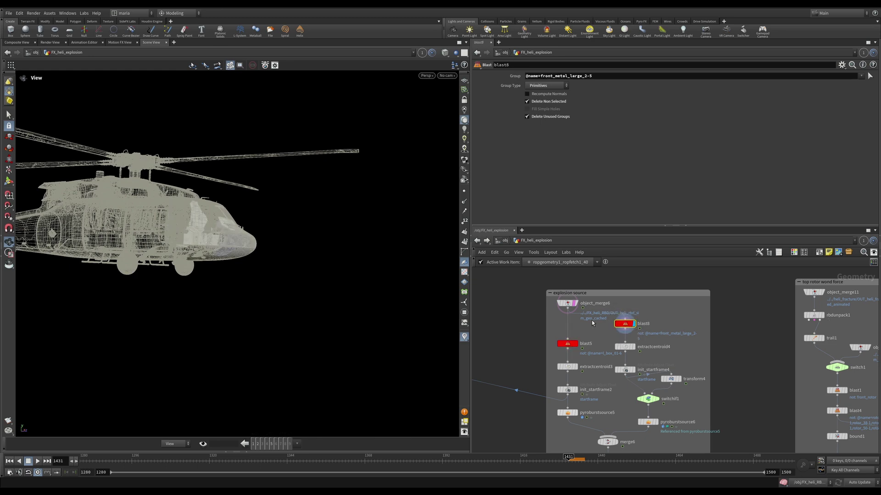
{"action": "left_click_drag", "start_coordinate": [257, 220], "coordinate": [275, 271]}
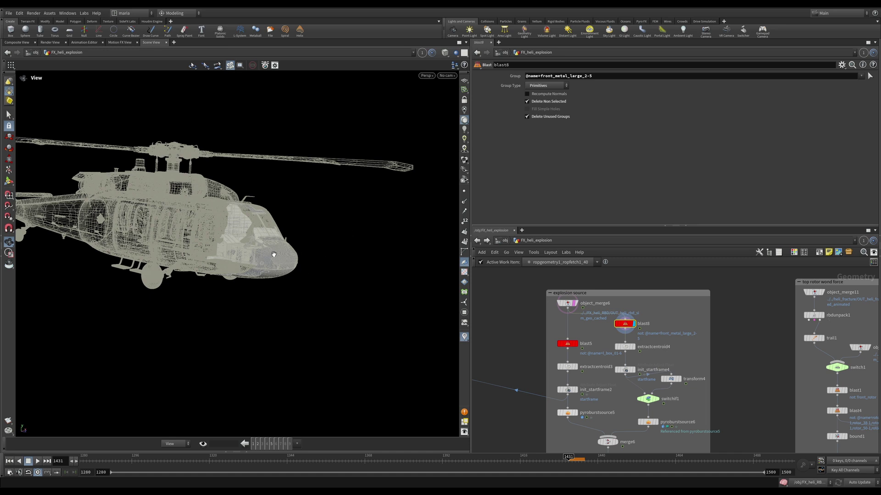
{"action": "left_click", "coordinate": [567, 343]}
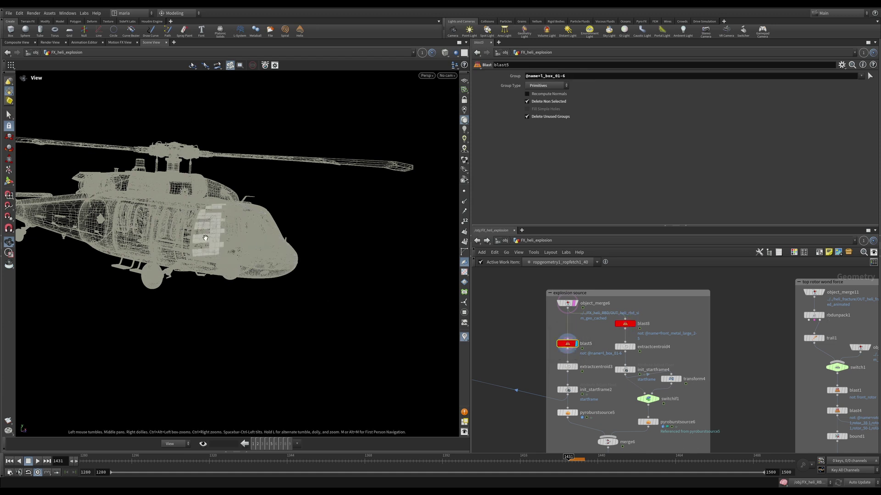
Follow the chain below blast5 by viewing extractcentroid3, the init_startframe2 settings and the pyroburstsource5 burst
{"action": "middle_click_drag", "start_coordinate": [587, 375], "coordinate": [608, 338]}
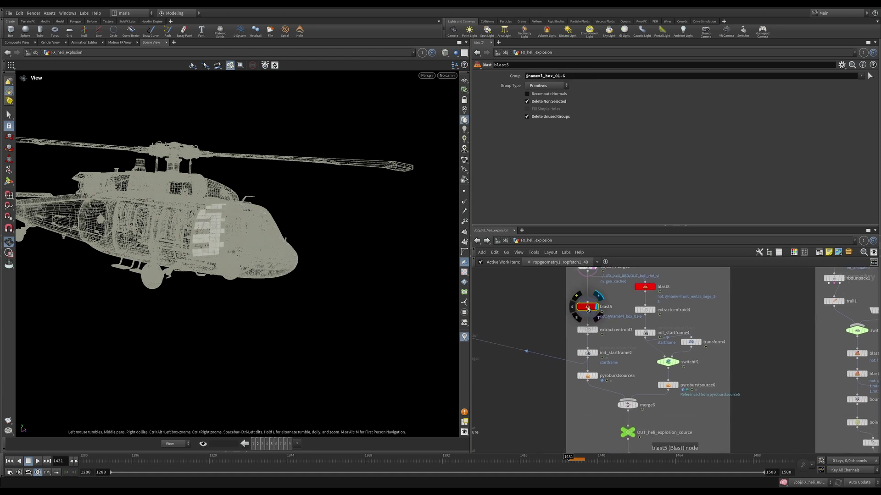
{"action": "left_click", "coordinate": [591, 330]}
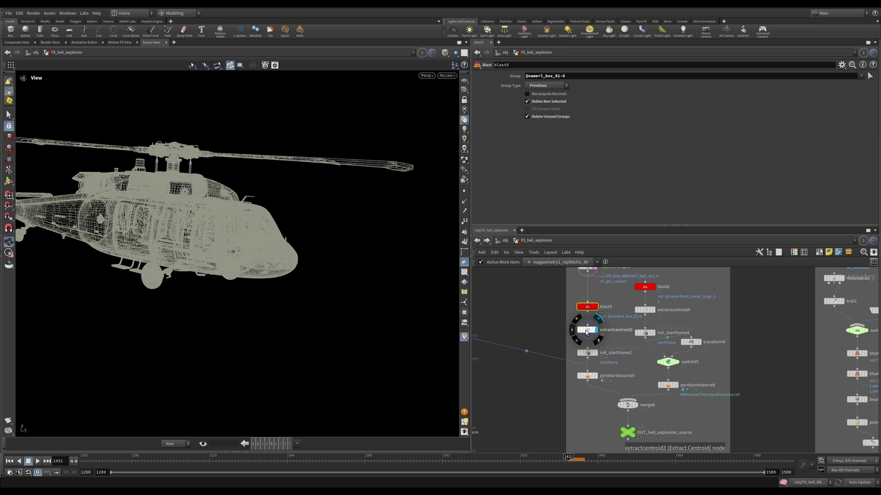
{"action": "left_click", "coordinate": [602, 356]}
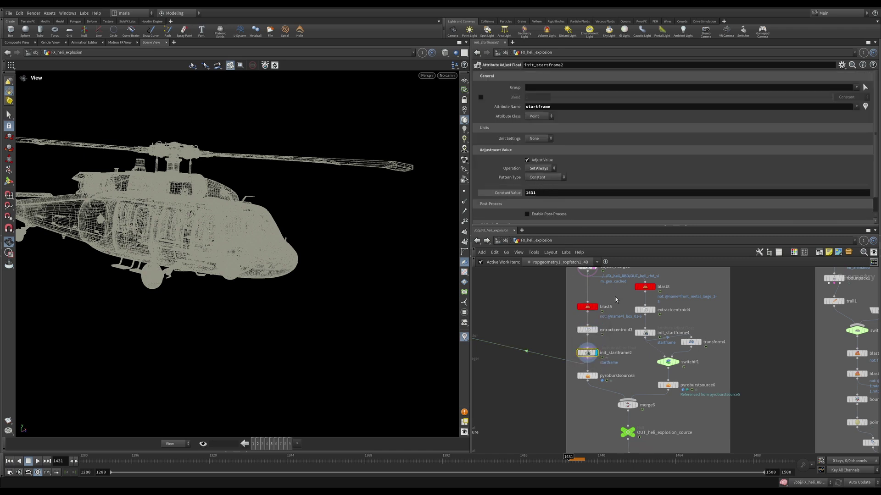
{"action": "mouse_move", "coordinate": [589, 355]}
{"action": "left_click", "coordinate": [587, 377]}
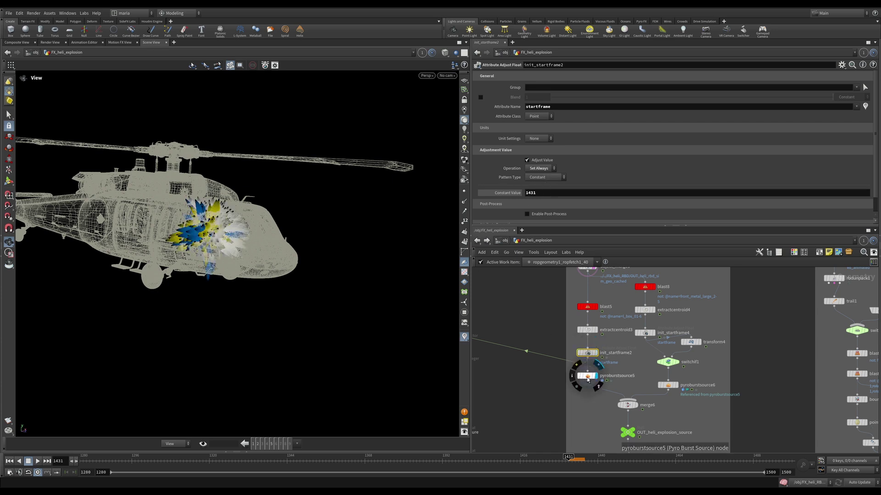
Review pyroburstsource5's burst shape and burst animation settings, including the mode options for Start Frame
{"action": "left_click", "coordinate": [485, 129]}
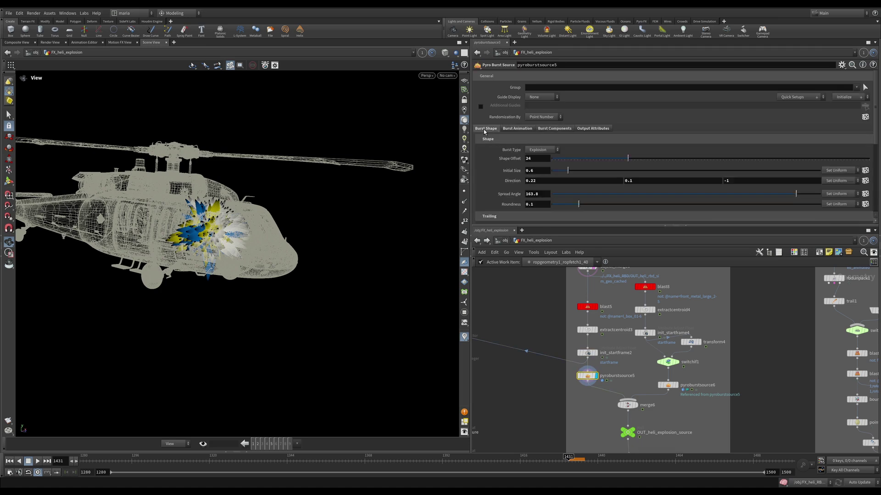
{"action": "left_click", "coordinate": [512, 129]}
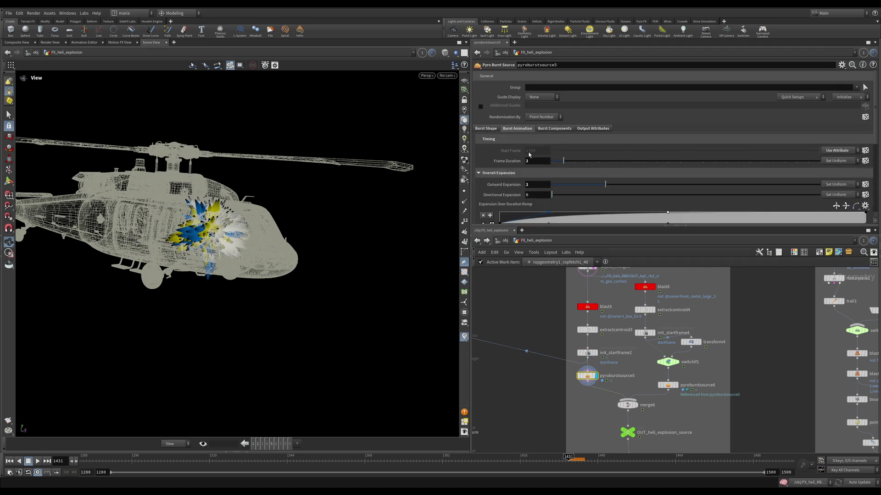
{"action": "left_click", "coordinate": [837, 151]}
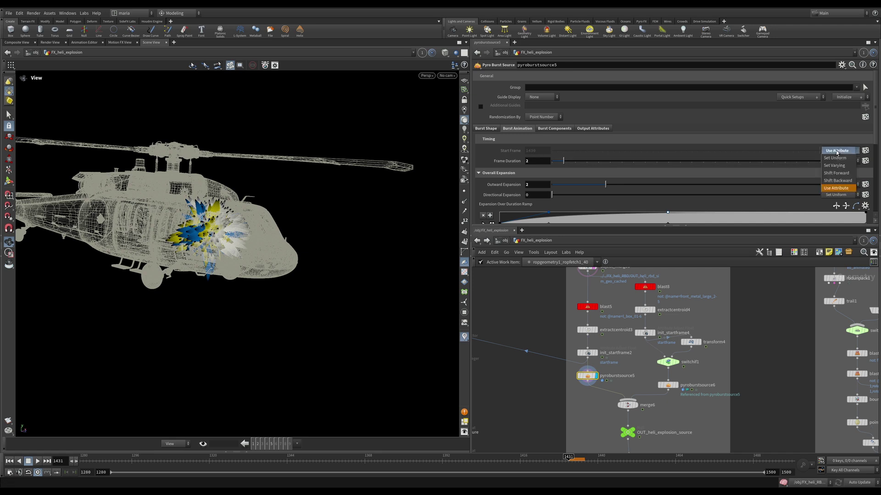
{"action": "left_click", "coordinate": [559, 303]}
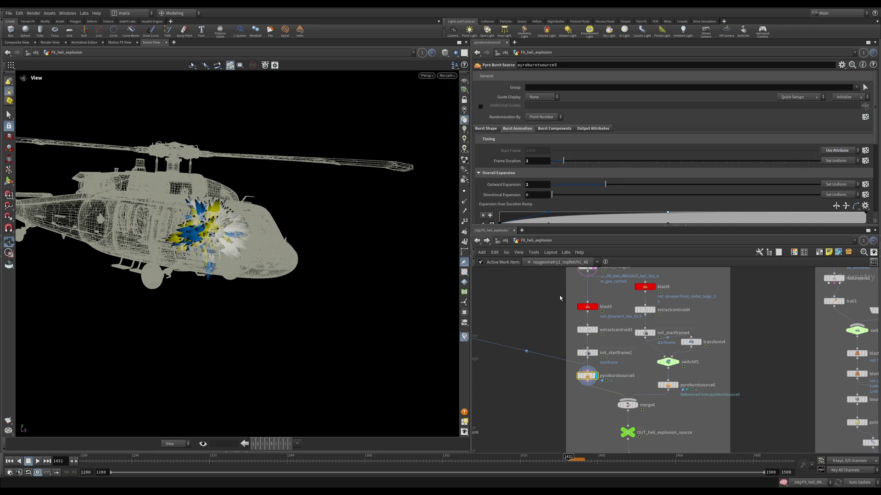
{"action": "left_click", "coordinate": [479, 128]}
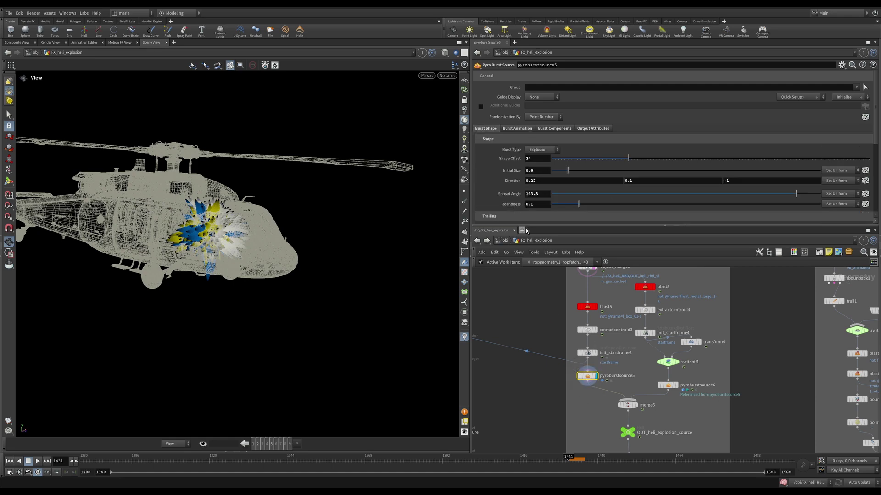
Enlarge the parameter area, view the burst up close and check the node information of pyroburstsource5
{"action": "left_click_drag", "start_coordinate": [527, 226], "coordinate": [527, 245]}
{"action": "scroll", "coordinate": [290, 207], "scroll_direction": "up", "scroll_amount": 3}
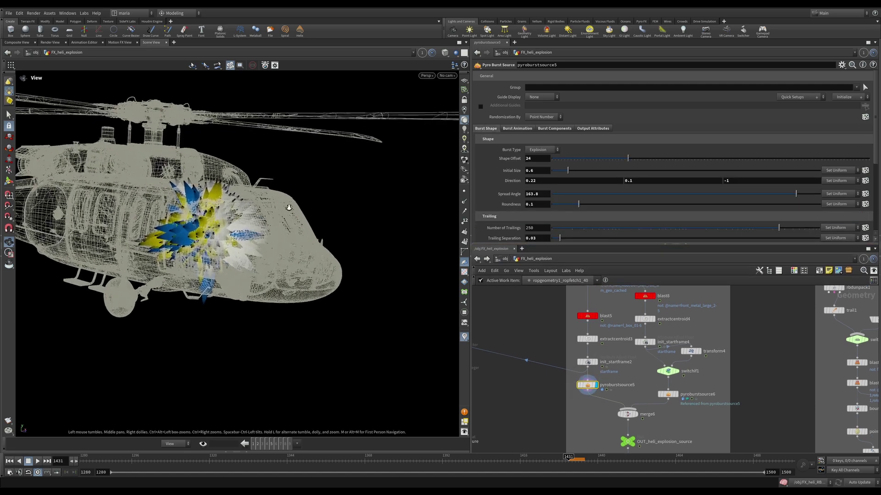
{"action": "left_click_drag", "start_coordinate": [290, 207], "coordinate": [335, 239]}
{"action": "middle_click", "coordinate": [596, 383]}
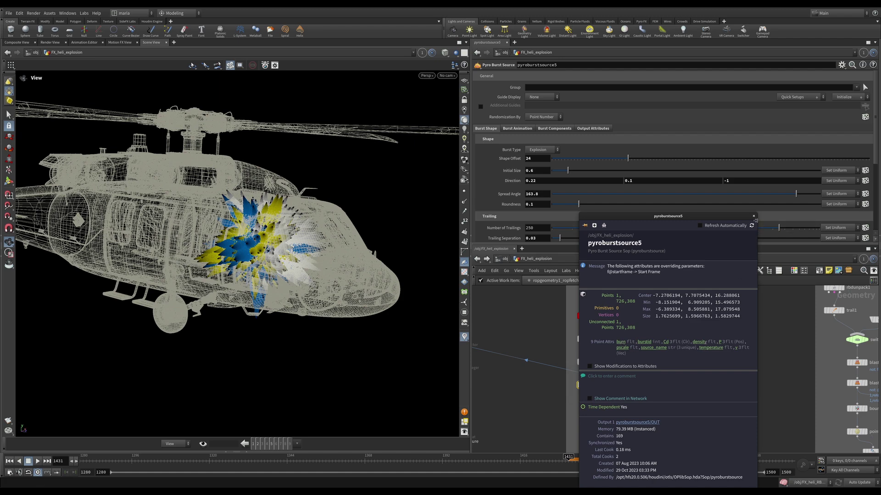
{"action": "left_click", "coordinate": [755, 216]}
Examine pyroburstsource5's trailing settings and inspect the burst from the side of the helicopter
{"action": "left_click_drag", "start_coordinate": [335, 234], "coordinate": [314, 240]}
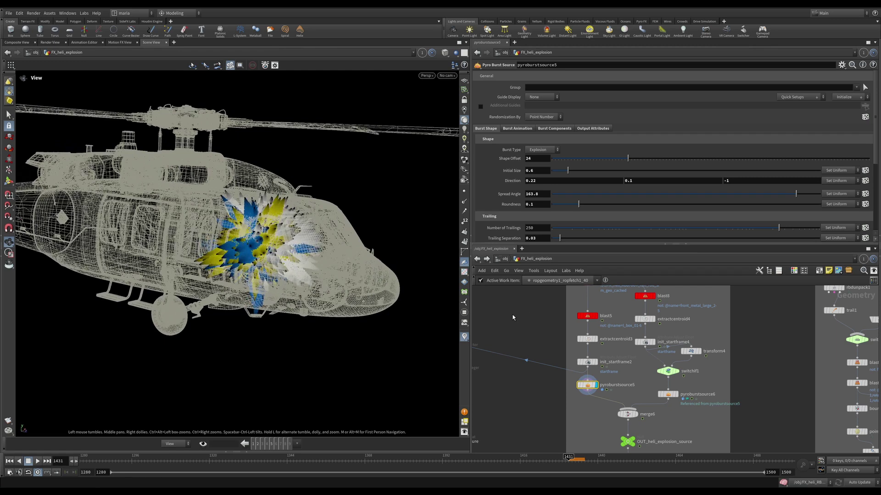
{"action": "scroll", "coordinate": [506, 239], "scroll_direction": "down", "scroll_amount": 3}
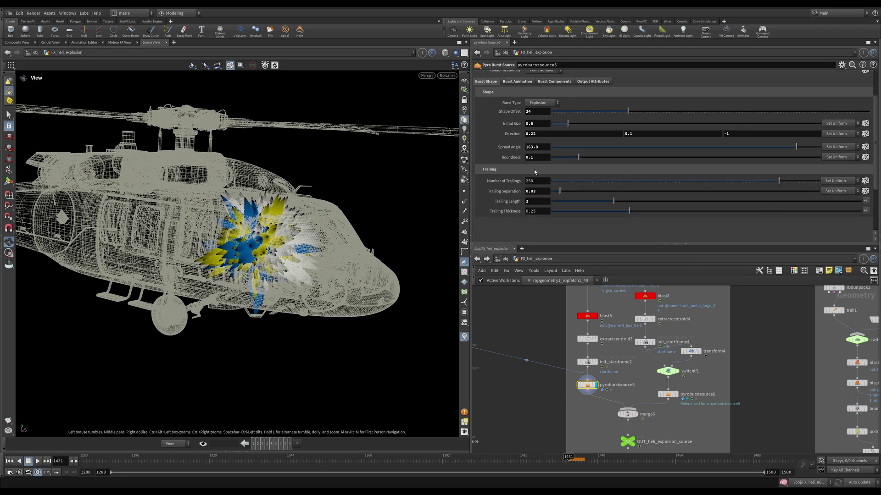
{"action": "scroll", "coordinate": [254, 236], "scroll_direction": "up", "scroll_amount": 5}
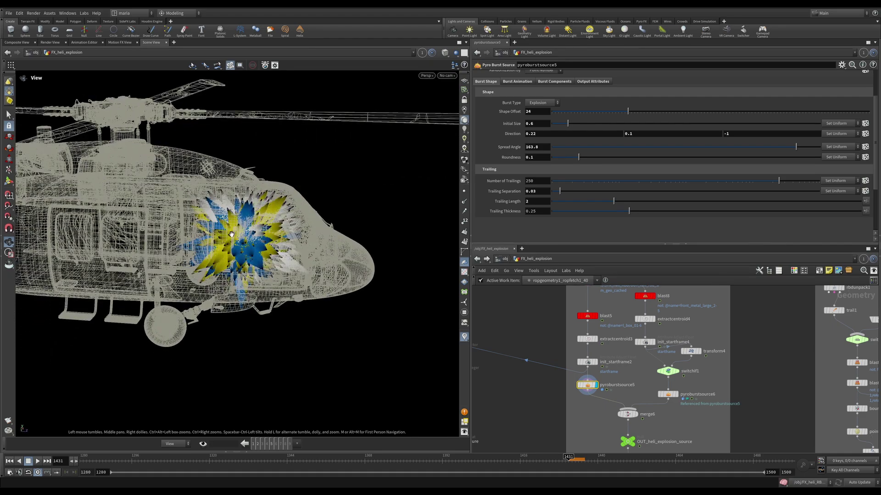
Inspect pyroburstsource5's burst shape up close and from several angles around the helicopter's front fuselage
{"action": "scroll", "coordinate": [239, 259], "scroll_direction": "up", "scroll_amount": 3}
{"action": "scroll", "coordinate": [298, 231], "scroll_direction": "up", "scroll_amount": 3}
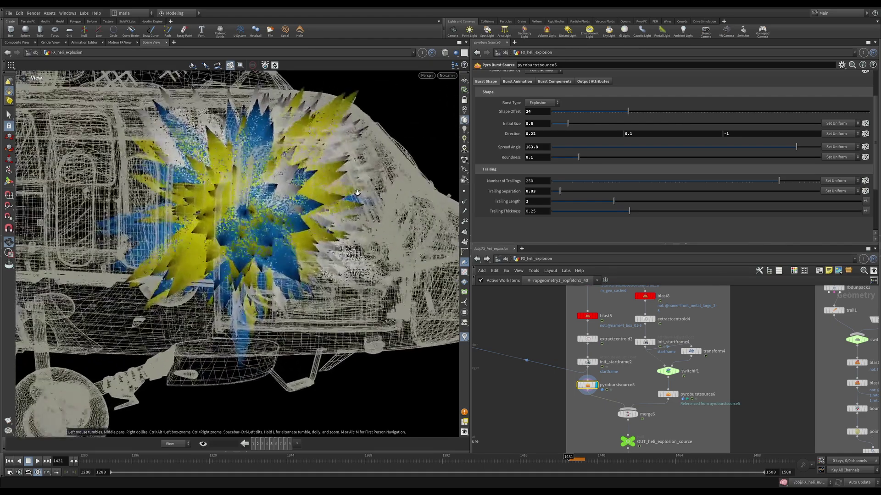
{"action": "left_click_drag", "start_coordinate": [286, 237], "coordinate": [265, 241]}
{"action": "scroll", "coordinate": [285, 214], "scroll_direction": "down", "scroll_amount": 3}
{"action": "left_click_drag", "start_coordinate": [286, 214], "coordinate": [256, 239]}
Review pyroburstsource5's burst animation settings and compare the burst at frames 1432 and 1433
{"action": "left_click", "coordinate": [508, 81]}
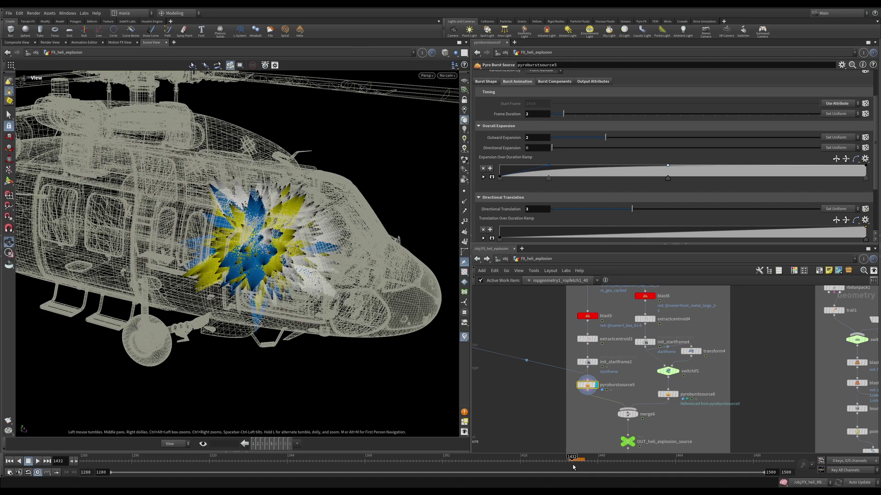
{"action": "left_click_drag", "start_coordinate": [321, 206], "coordinate": [222, 282]}
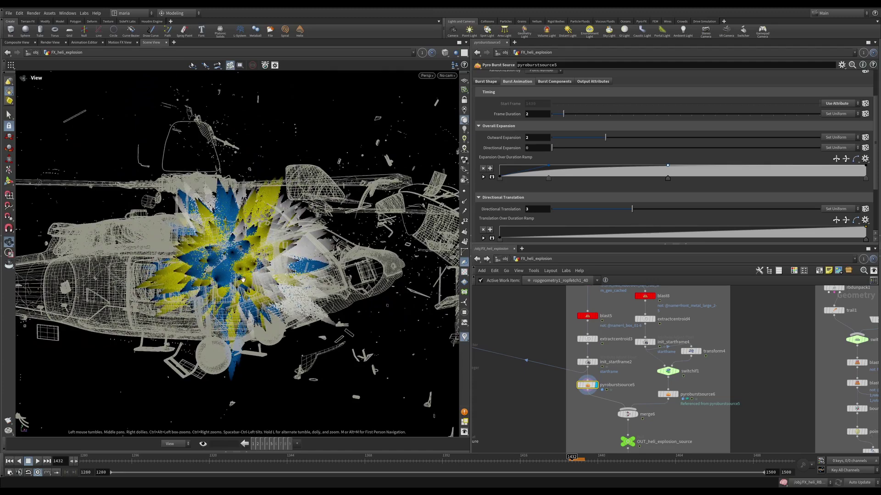
{"action": "key", "text": "Right"}
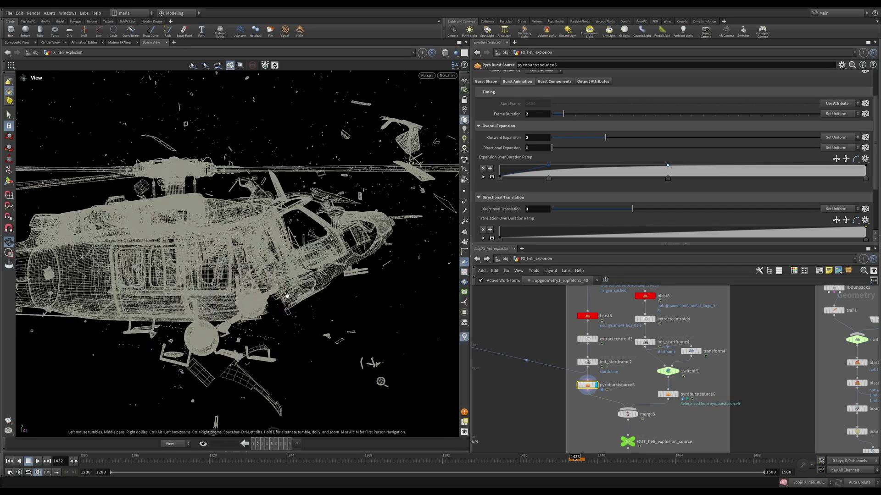
{"action": "key", "text": "Left"}
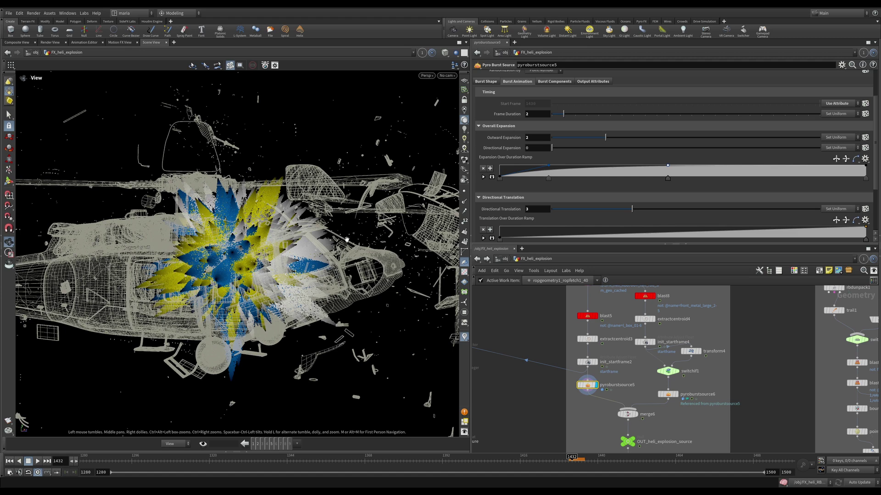
Follow the chain below blast6 by viewing extractcentroid4, the switchif1 condition and the pyroburstsource6 burst
{"action": "middle_click_drag", "start_coordinate": [648, 411], "coordinate": [638, 431]}
{"action": "left_click", "coordinate": [637, 341]}
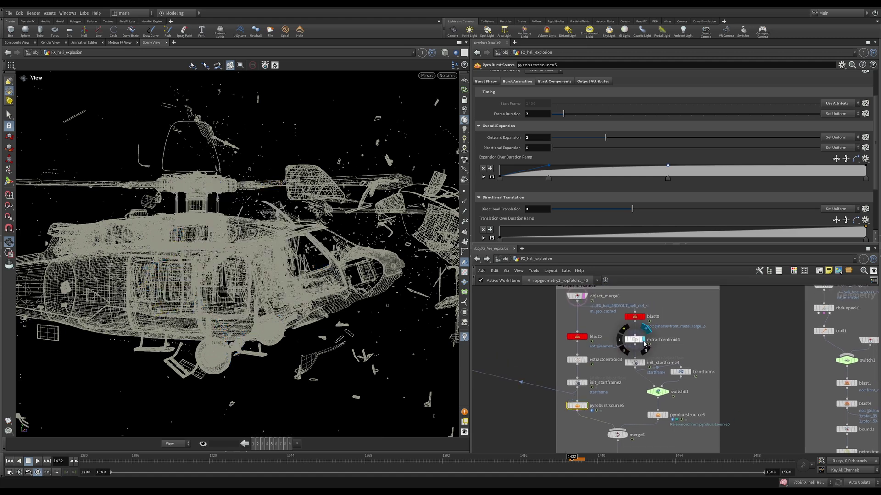
{"action": "left_click", "coordinate": [636, 340]}
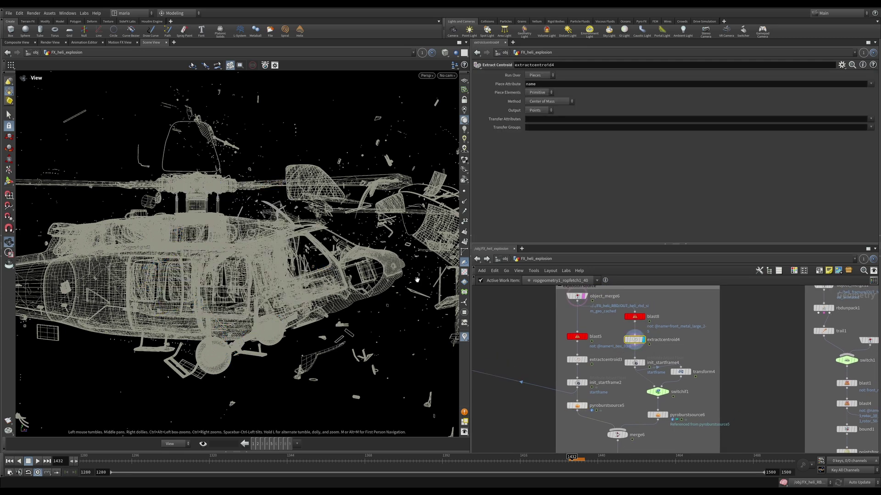
{"action": "left_click", "coordinate": [660, 392]}
{"action": "left_click", "coordinate": [659, 416]}
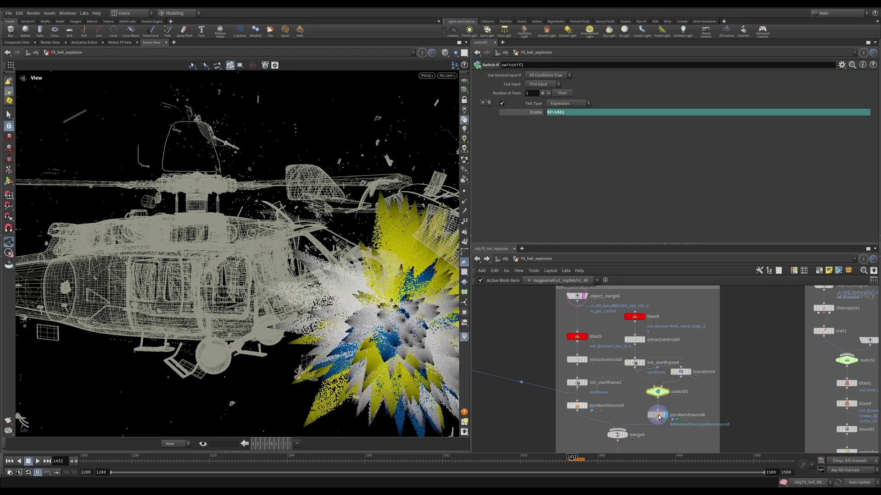
Review pyroburstsource6's burst shape settings and compare its burst at frames 1431 and 1432
{"action": "left_click", "coordinate": [659, 416]}
{"action": "mouse_move", "coordinate": [238, 238]}
{"action": "left_mouse_down"}
{"action": "mouse_move", "coordinate": [216, 243]}
{"action": "mouse_move", "coordinate": [247, 230]}
{"action": "left_mouse_up"}
{"action": "left_click_drag", "start_coordinate": [224, 311], "coordinate": [310, 309]}
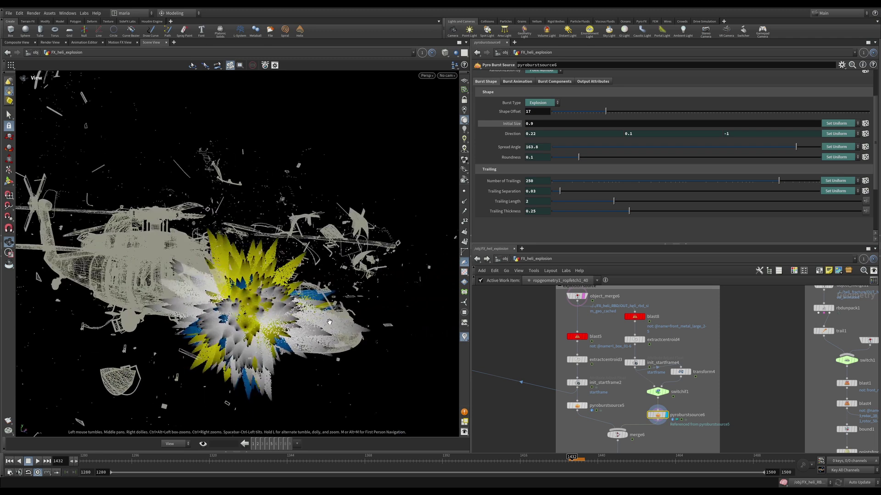
{"action": "key", "text": "Left"}
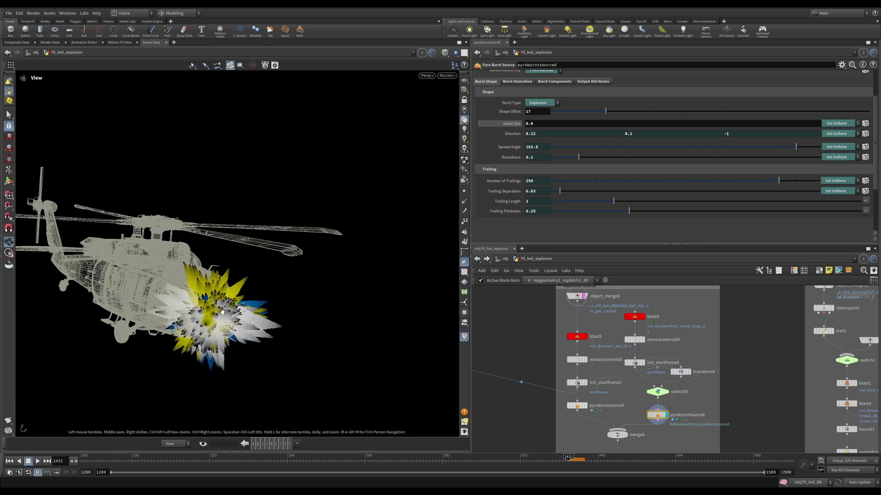
{"action": "key", "text": "Right"}
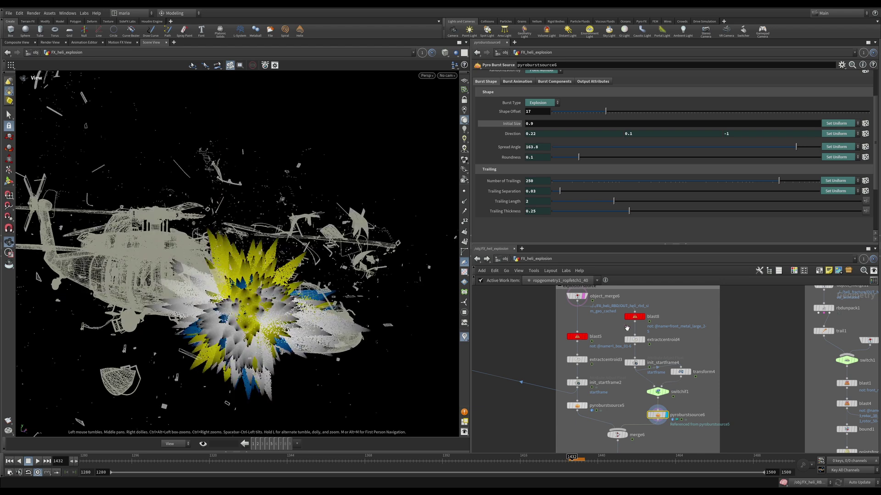
Examine the switchif1 expression and transform4's translation, and check the resulting pyroburstsource6 burst around frame 1432
{"action": "left_click", "coordinate": [658, 391]}
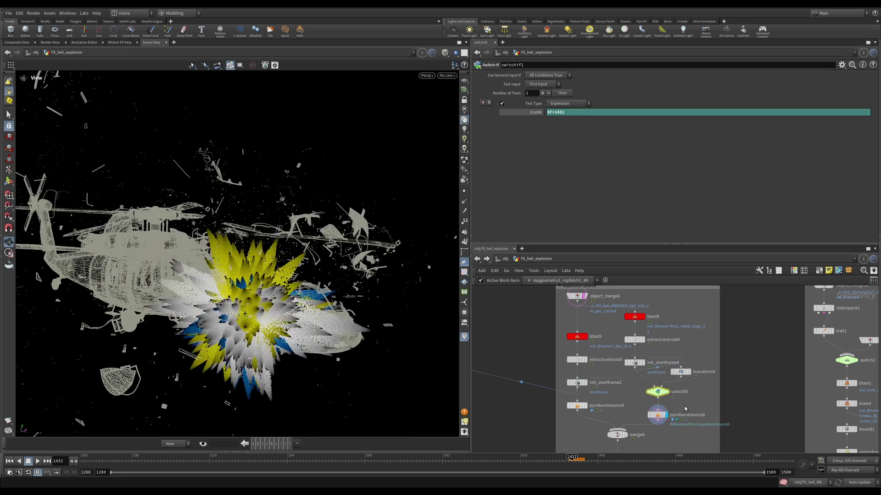
{"action": "left_click", "coordinate": [680, 372]}
{"action": "middle_click_drag", "start_coordinate": [674, 422], "coordinate": [677, 401]}
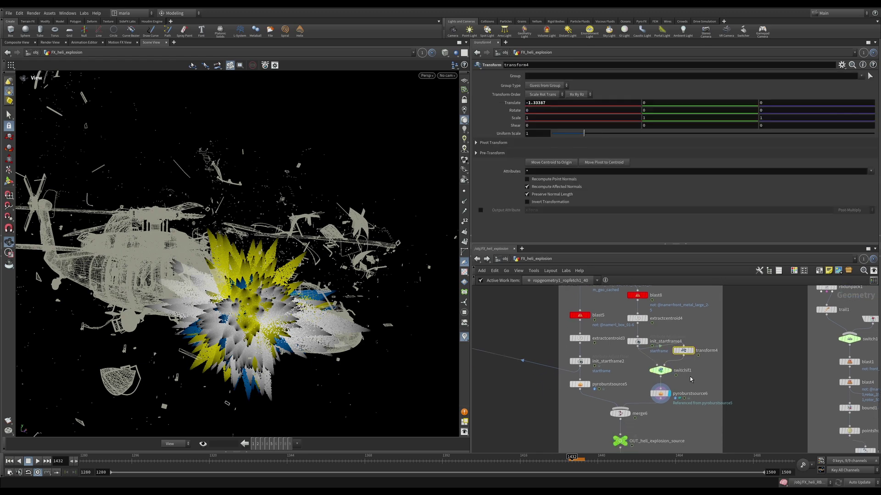
{"action": "left_click", "coordinate": [656, 394]}
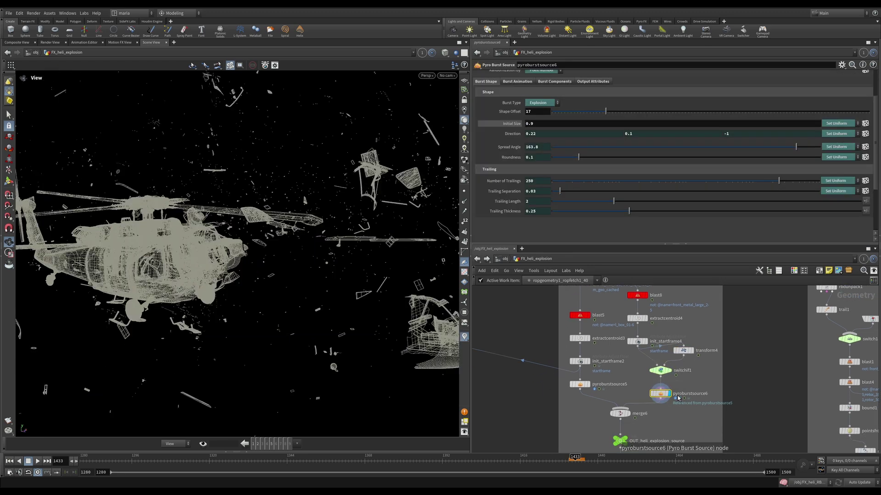
{"action": "key", "text": "Left"}
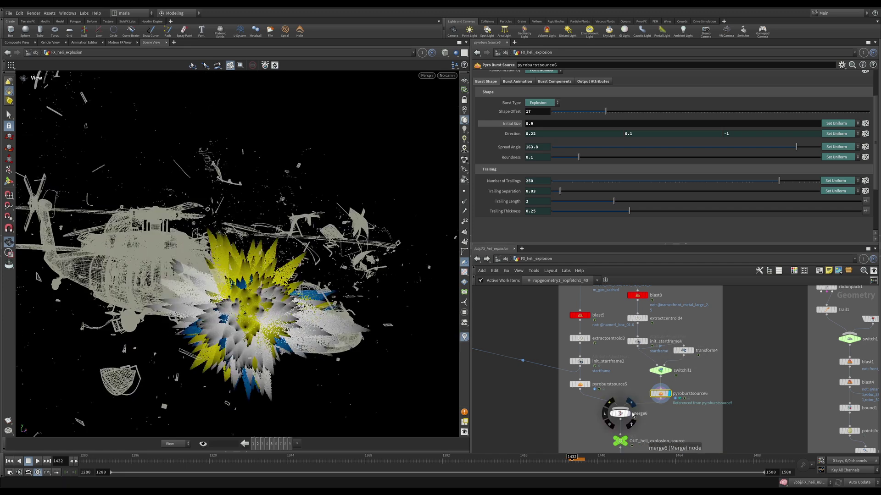
Display merge6 and view both bursts together on the helicopter
{"action": "left_click", "coordinate": [620, 413]}
{"action": "mouse_move", "coordinate": [226, 306]}
{"action": "left_mouse_down"}
{"action": "mouse_move", "coordinate": [191, 318]}
{"action": "mouse_move", "coordinate": [226, 316]}
{"action": "left_mouse_up"}
{"action": "scroll", "coordinate": [583, 369], "scroll_direction": "down", "scroll_amount": 5}
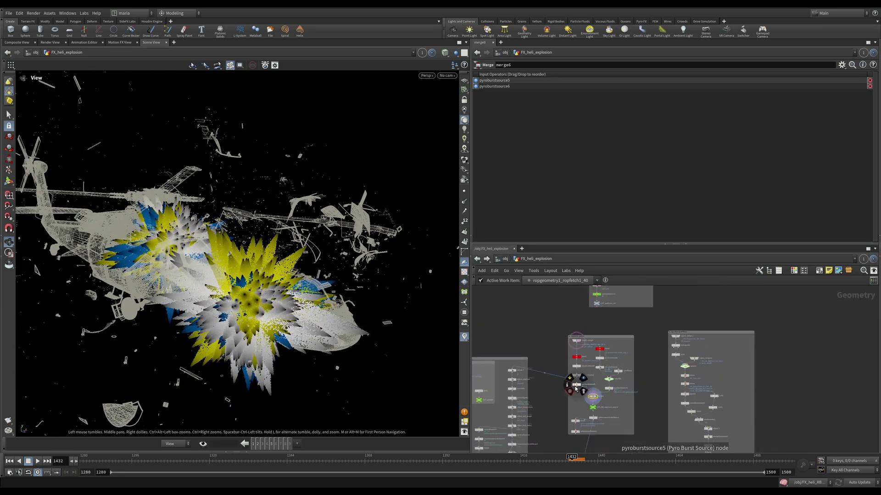
Go to the fire trails chain and show init_startframe2's points as the template for its input
{"action": "middle_click_drag", "start_coordinate": [577, 404], "coordinate": [616, 368]}
{"action": "scroll", "coordinate": [580, 327], "scroll_direction": "up", "scroll_amount": 5}
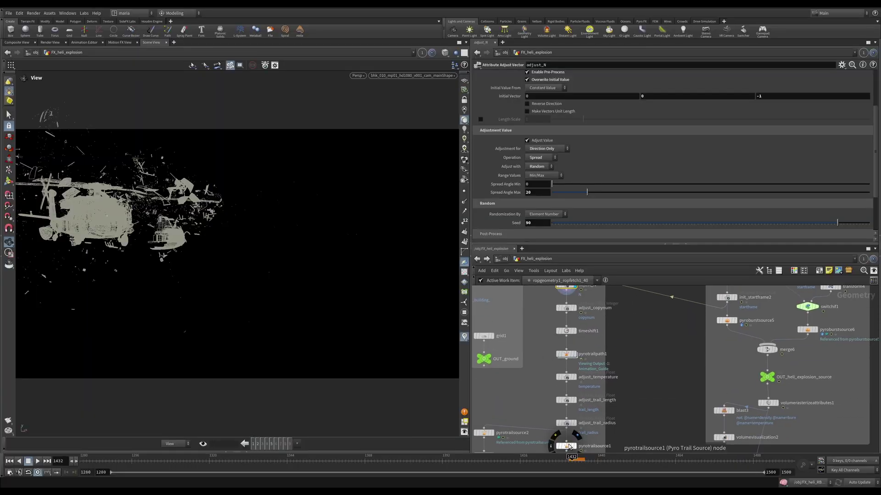
{"action": "scroll", "coordinate": [610, 335], "scroll_direction": "up", "scroll_amount": 2}
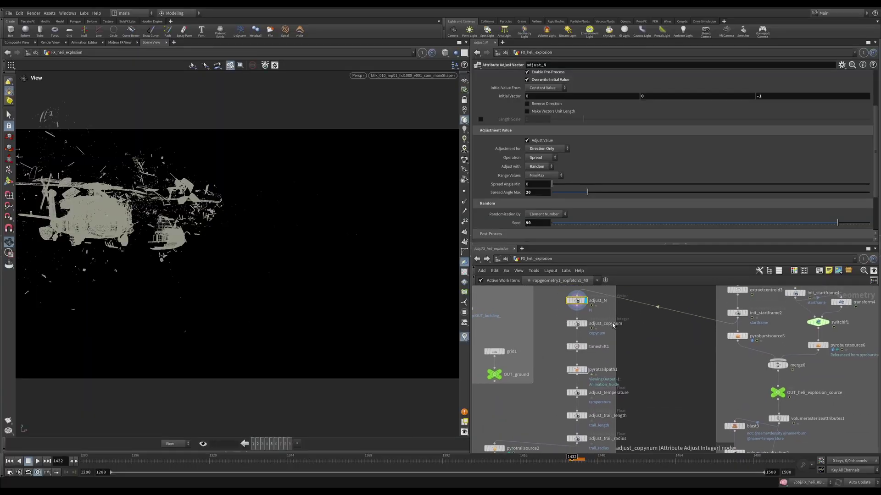
{"action": "left_click", "coordinate": [737, 313]}
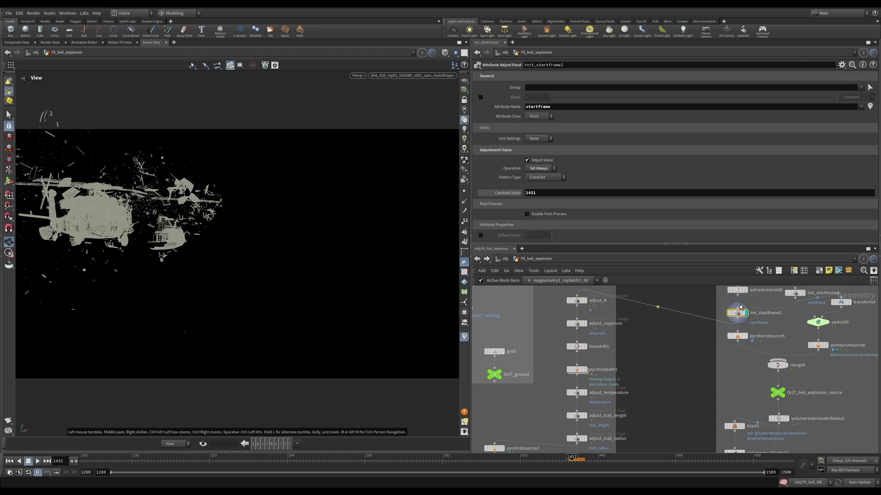
{"action": "left_click", "coordinate": [746, 313]}
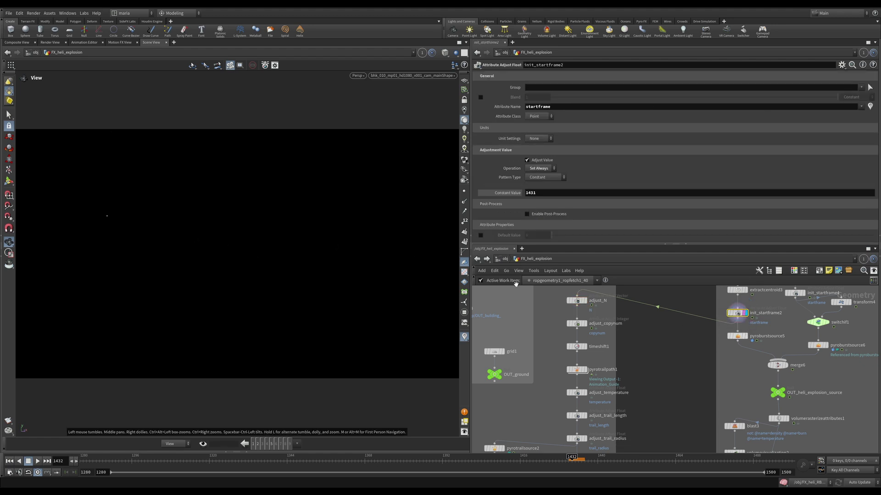
Walk down the trail chain, reviewing adjust_N, adjust_copynum, timeshift1 and the pyrotrailpath1 trails
{"action": "left_click", "coordinate": [576, 300]}
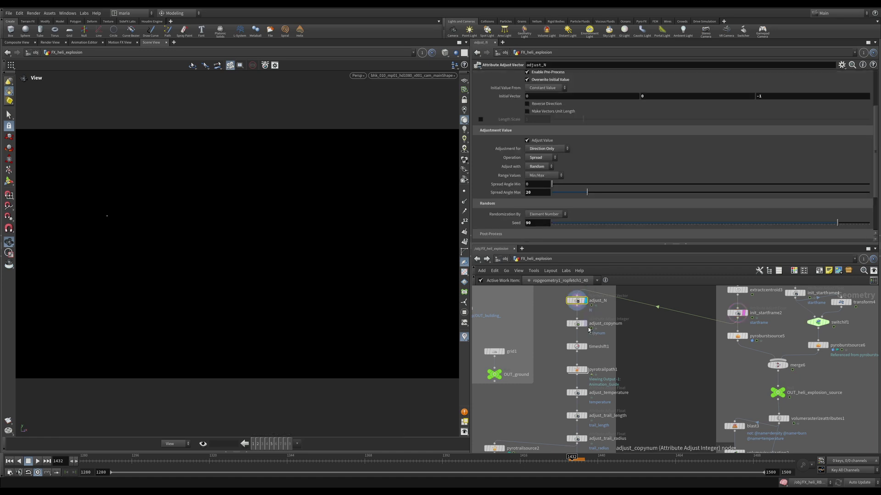
{"action": "left_click", "coordinate": [576, 325]}
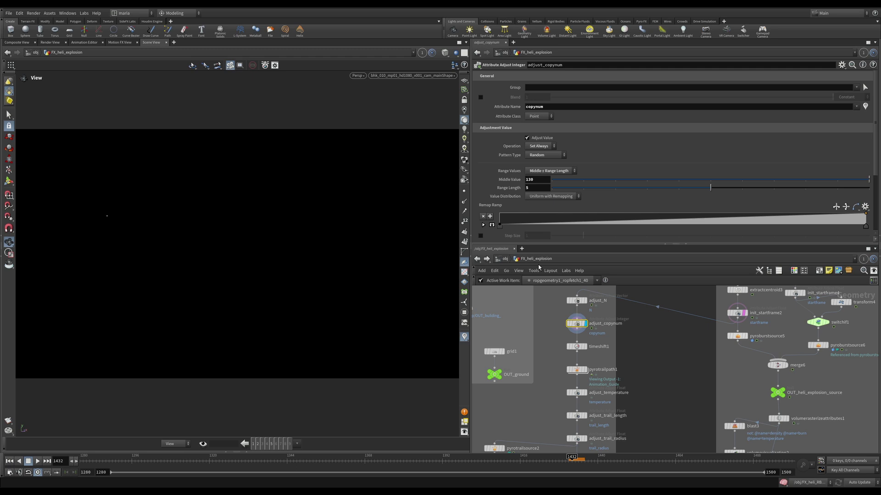
{"action": "scroll", "coordinate": [590, 339], "scroll_direction": "down", "scroll_amount": 1}
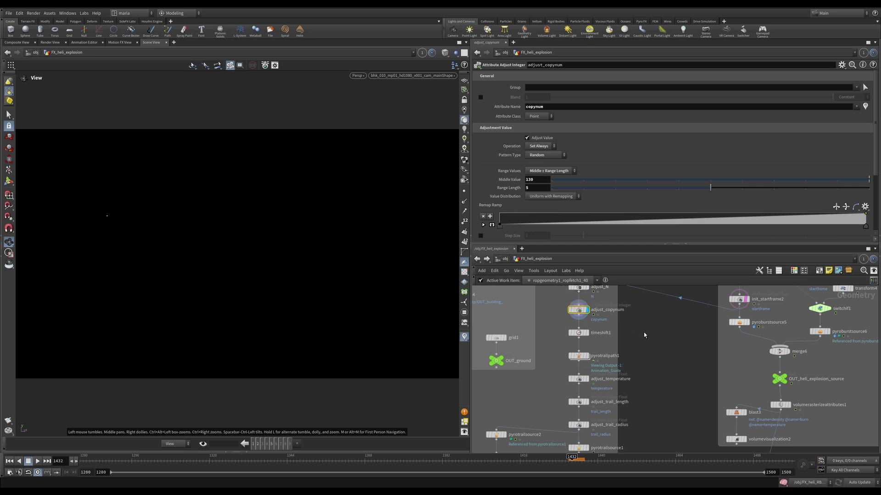
{"action": "left_click", "coordinate": [578, 333]}
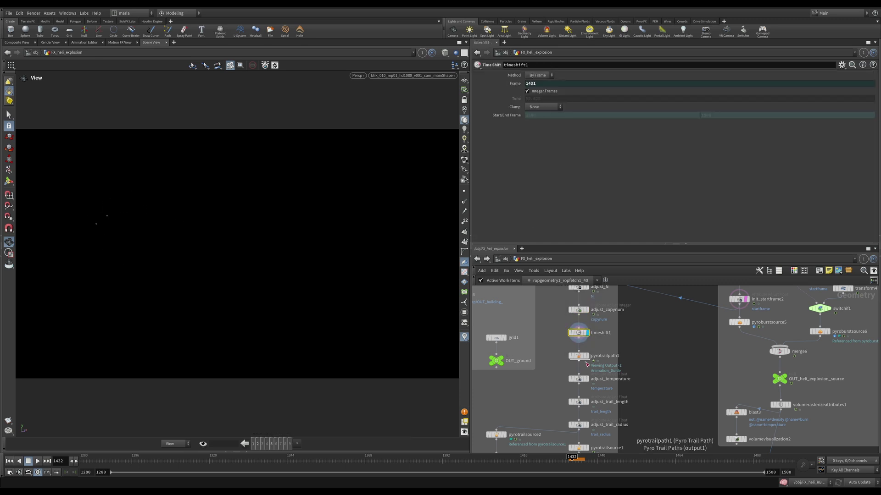
{"action": "left_click", "coordinate": [580, 357]}
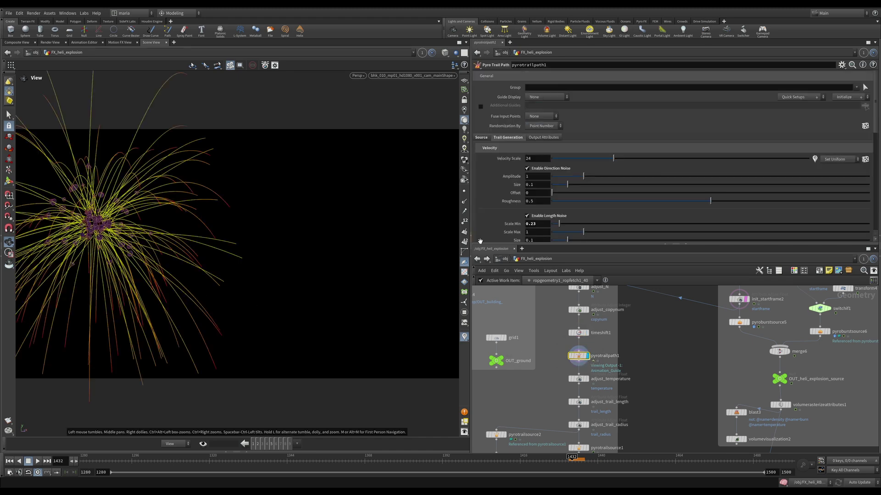
Show the OUT_ground and OUT_buildings_geo collision geometry as templates alongside the pyrotrailpath1 trails
{"action": "middle_click_drag", "start_coordinate": [531, 384], "coordinate": [682, 394]}
{"action": "left_click", "coordinate": [535, 376]}
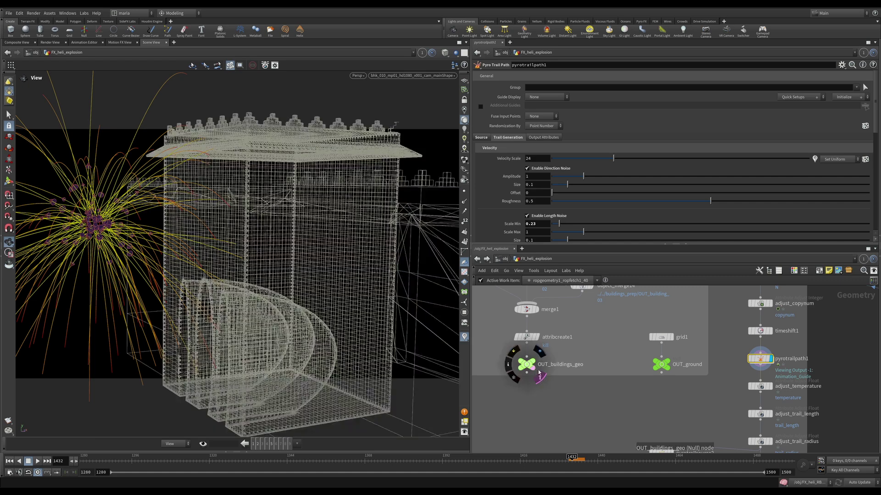
{"action": "left_click", "coordinate": [669, 372]}
{"action": "middle_click_drag", "start_coordinate": [660, 288], "coordinate": [672, 326]}
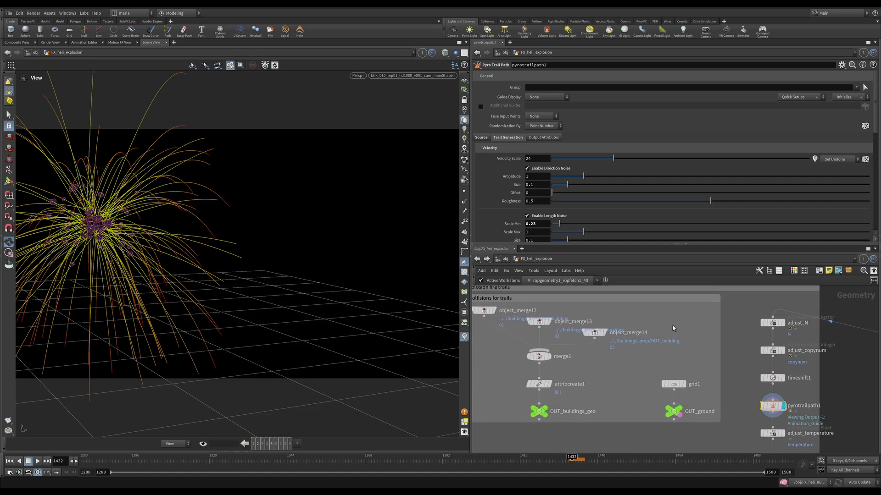
{"action": "left_click", "coordinate": [546, 415]}
{"action": "scroll", "coordinate": [700, 386], "scroll_direction": "down", "scroll_amount": 3}
{"action": "key", "text": "f"}
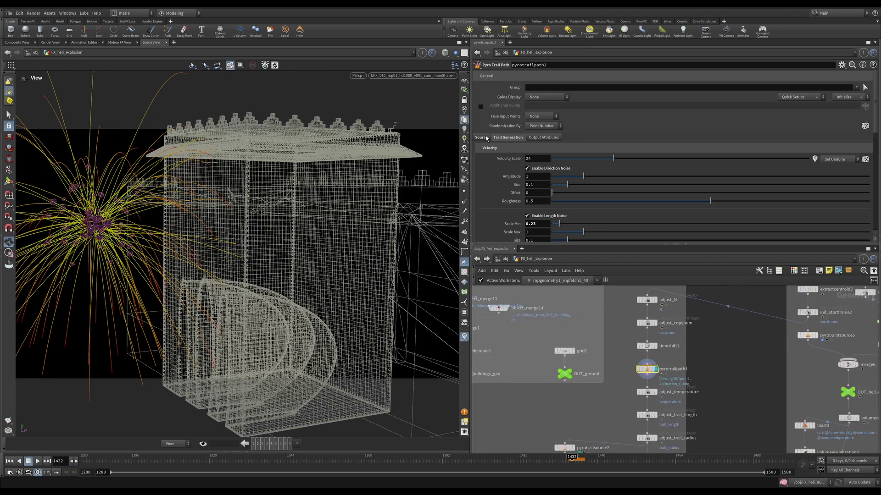
Review pyrotrailpath1's velocity, ballistic, start frame, timing and collision settings, and inspect the trails against the building
{"action": "scroll", "coordinate": [486, 138], "scroll_direction": "down", "scroll_amount": 5}
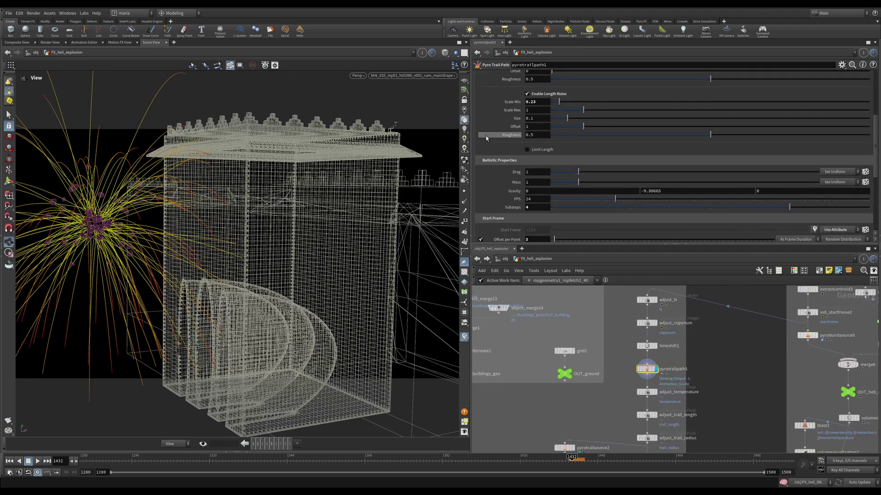
{"action": "scroll", "coordinate": [485, 137], "scroll_direction": "down", "scroll_amount": 5}
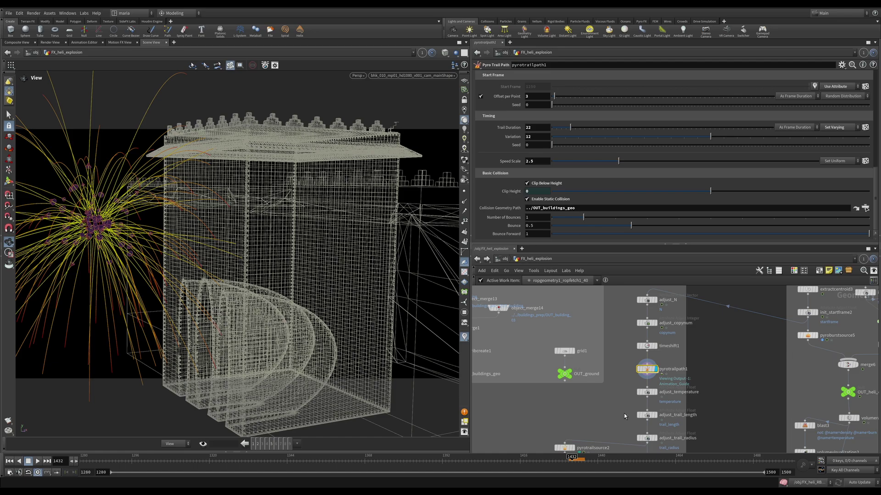
{"action": "scroll", "coordinate": [623, 415], "scroll_direction": "down", "scroll_amount": 2}
{"action": "left_click_drag", "start_coordinate": [232, 363], "coordinate": [139, 218]}
{"action": "mouse_move", "coordinate": [199, 233]}
{"action": "left_mouse_down"}
{"action": "mouse_move", "coordinate": [281, 195]}
{"action": "mouse_move", "coordinate": [197, 244]}
{"action": "left_mouse_up"}
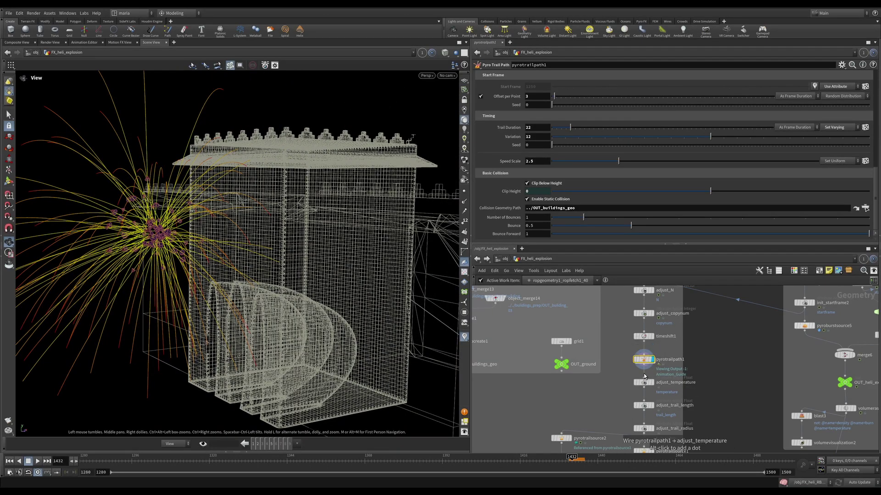
{"action": "scroll", "coordinate": [503, 196], "scroll_direction": "up", "scroll_amount": 6}
{"action": "scroll", "coordinate": [503, 196], "scroll_direction": "up", "scroll_amount": 8}
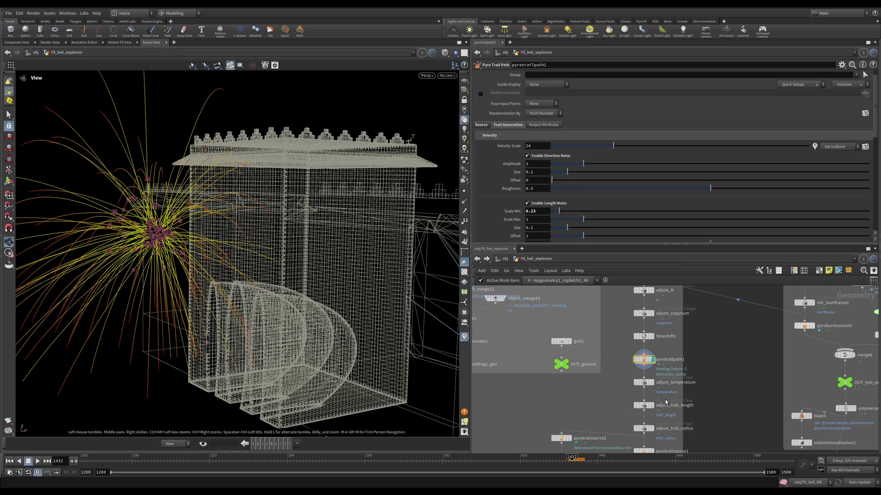
Review the adjust_temperature and adjust_trail_length settings below pyrotrailpath1 and view their trails
{"action": "middle_click_drag", "start_coordinate": [654, 353], "coordinate": [644, 306]}
{"action": "left_click", "coordinate": [641, 335]}
{"action": "left_click", "coordinate": [641, 335]}
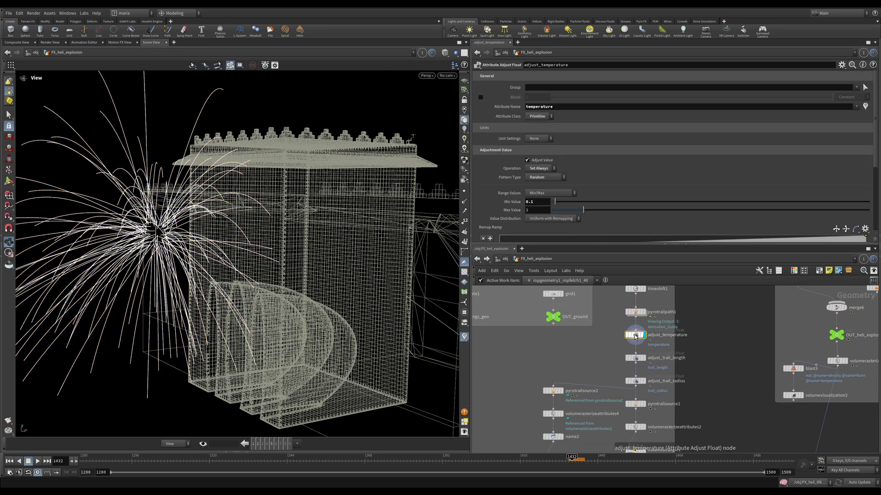
{"action": "left_click", "coordinate": [644, 358]}
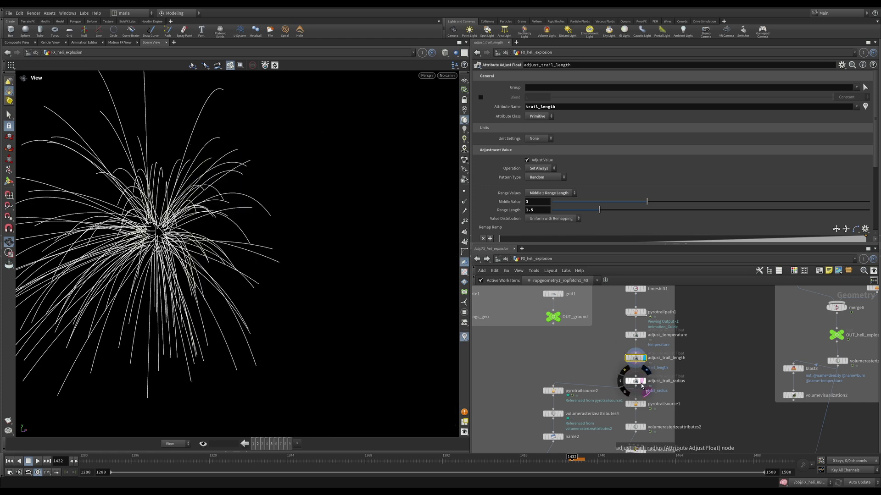
{"action": "middle_click_drag", "start_coordinate": [665, 403], "coordinate": [654, 382]}
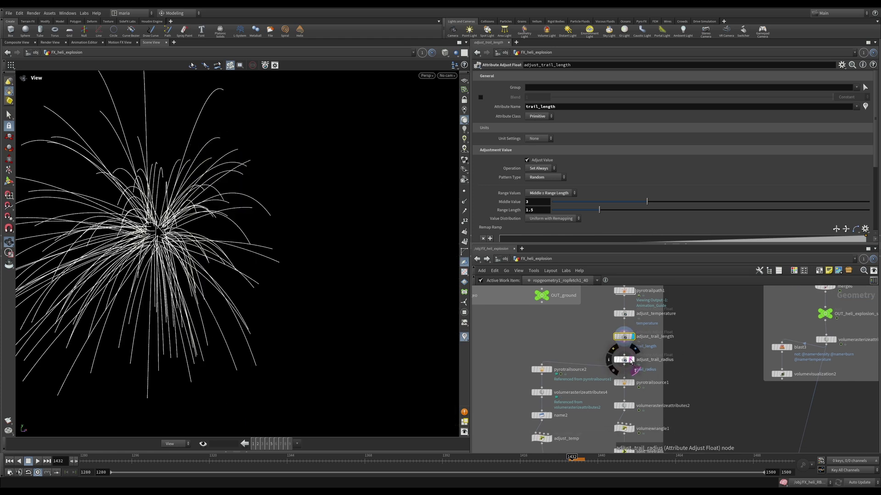
Review the adjust_trail_radius and pyrotrailsource1 settings, and view the trail source points at different frames
{"action": "left_click", "coordinate": [635, 360]}
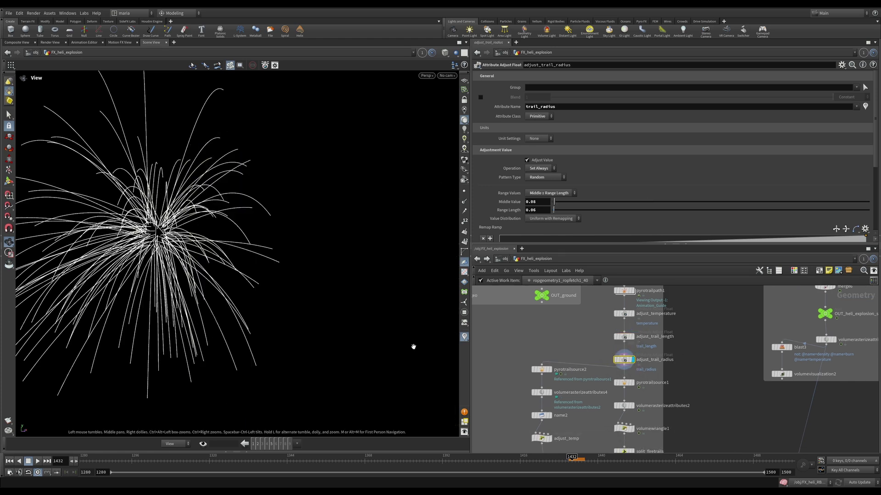
{"action": "left_click", "coordinate": [629, 383]}
{"action": "left_click", "coordinate": [626, 383]}
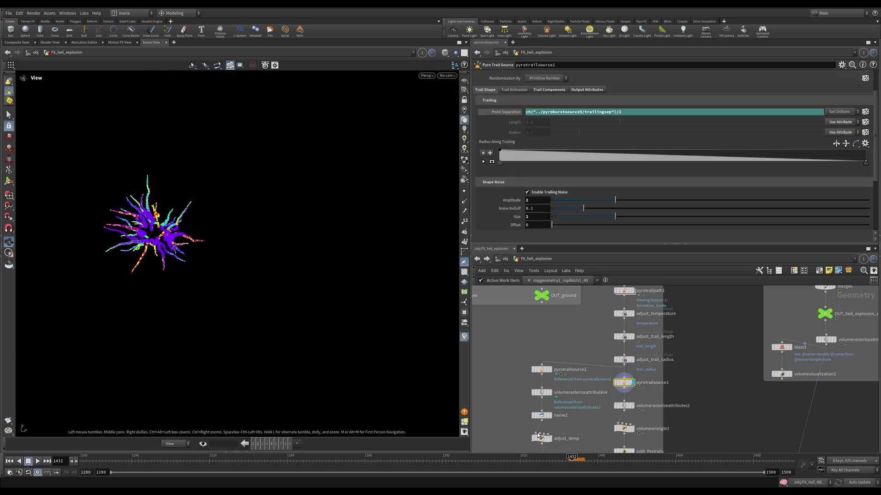
{"action": "left_click", "coordinate": [579, 459]}
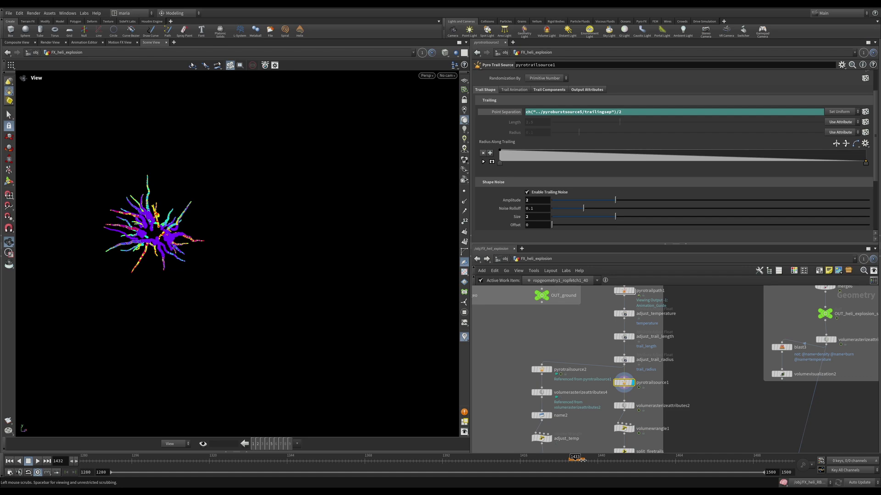
{"action": "left_click", "coordinate": [609, 382]}
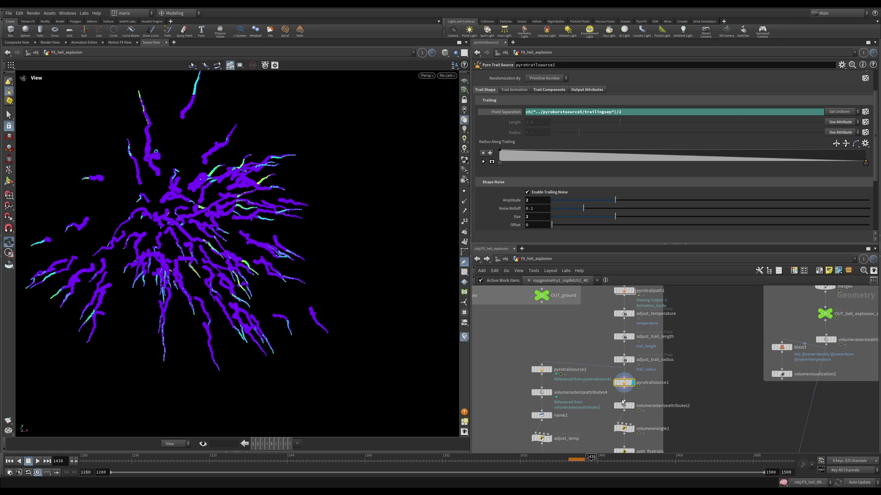
Select the branch from pyrotrailsource2 down and display the OUT_extra_fire_to_render volume
{"action": "middle_click_drag", "start_coordinate": [608, 335], "coordinate": [603, 310]}
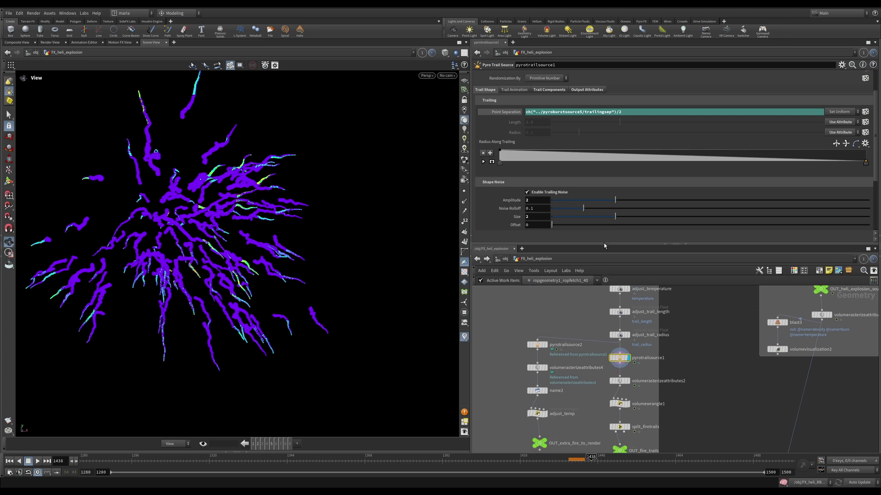
{"action": "left_click_drag", "start_coordinate": [605, 244], "coordinate": [604, 185]}
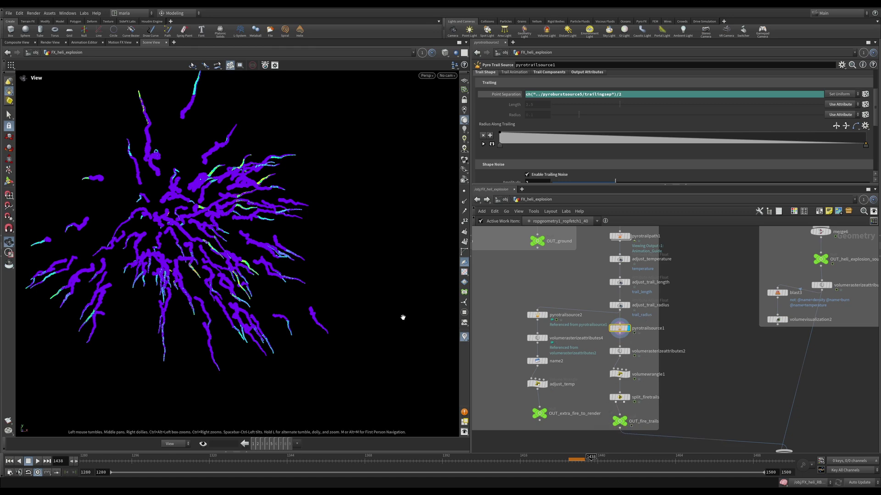
{"action": "mouse_move", "coordinate": [146, 259]}
{"action": "left_mouse_down"}
{"action": "mouse_move", "coordinate": [123, 257]}
{"action": "mouse_move", "coordinate": [152, 263]}
{"action": "left_mouse_up"}
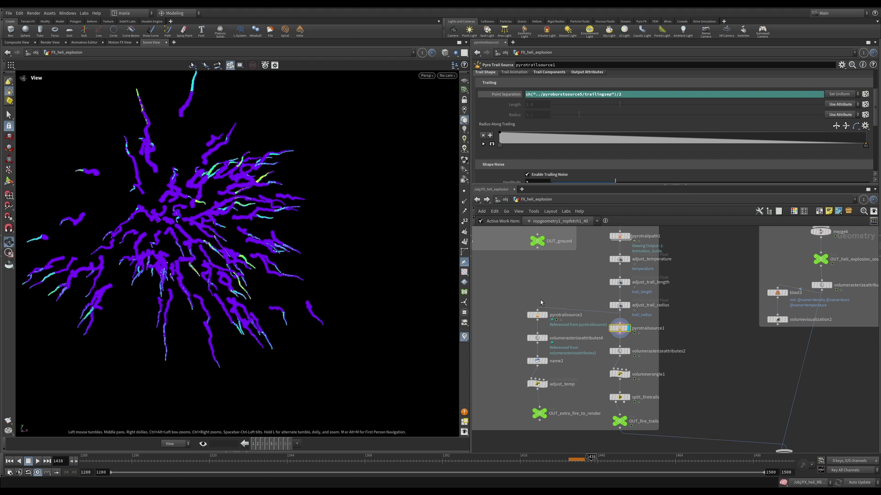
{"action": "left_click_drag", "start_coordinate": [575, 424], "coordinate": [507, 307]}
{"action": "mouse_move", "coordinate": [545, 414]}
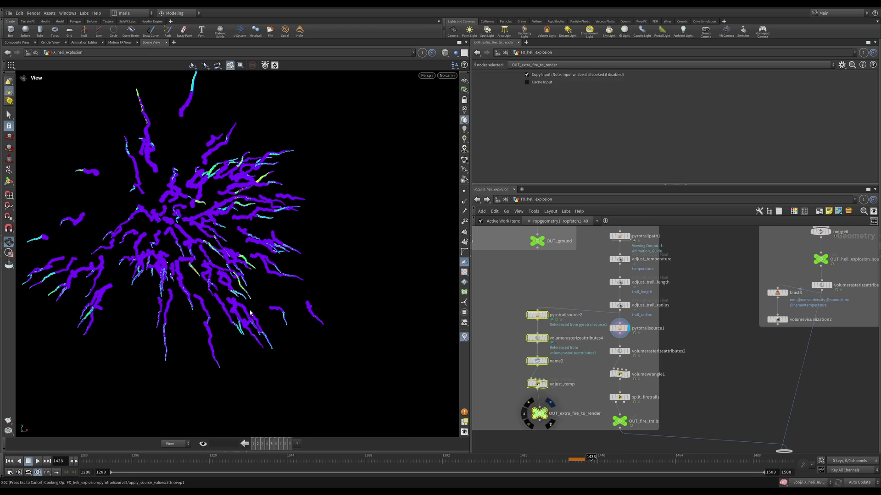
{"action": "left_click", "coordinate": [550, 402]}
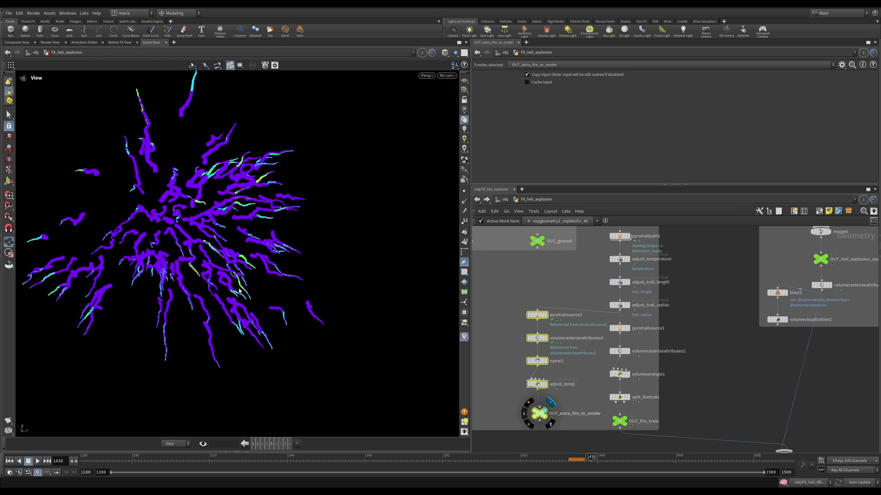
{"action": "left_click_drag", "start_coordinate": [242, 265], "coordinate": [244, 266]}
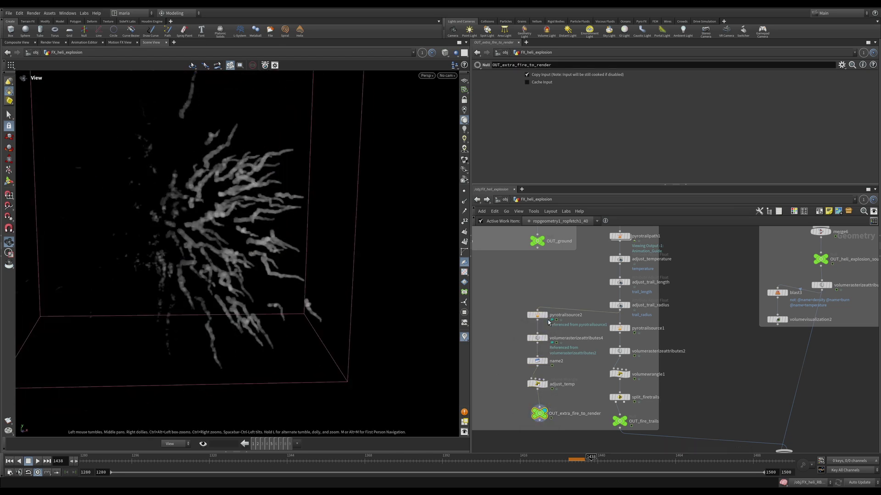
Review pyrotrailsource2's Trail Components ramps and compare its trail points up close with those of pyrotrailsource1
{"action": "left_click", "coordinate": [550, 304]}
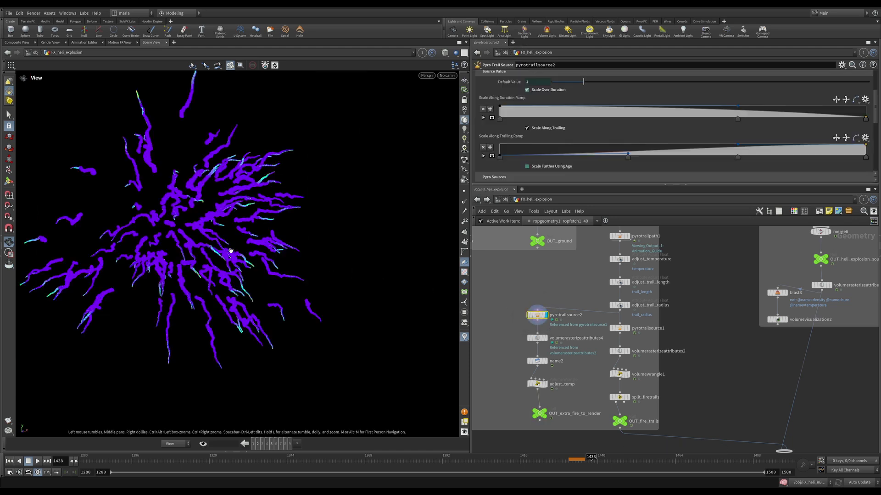
{"action": "left_click_drag", "start_coordinate": [249, 264], "coordinate": [231, 264]}
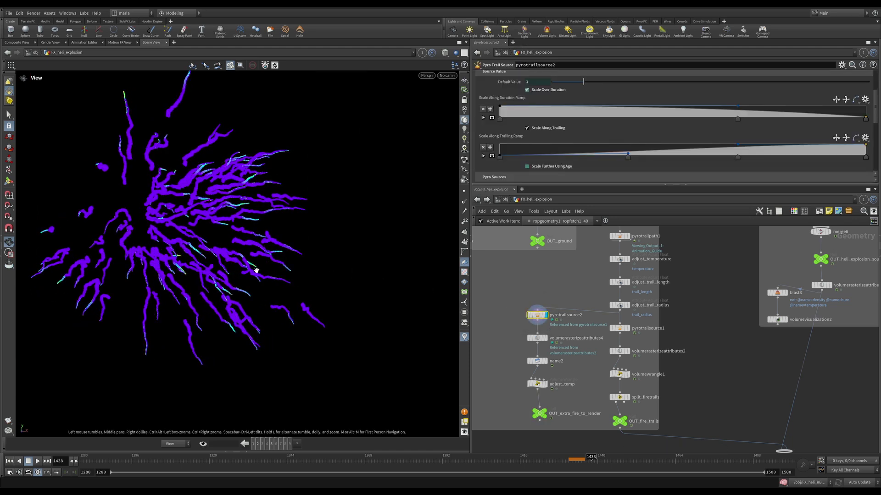
{"action": "left_click_drag", "start_coordinate": [250, 277], "coordinate": [261, 276]}
{"action": "mouse_move", "coordinate": [536, 316]}
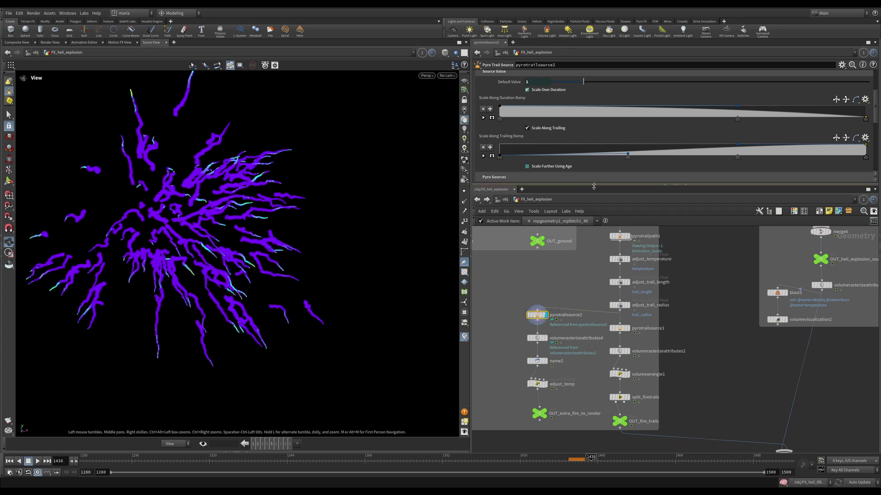
{"action": "left_click_drag", "start_coordinate": [593, 186], "coordinate": [594, 239]}
{"action": "scroll", "coordinate": [587, 203], "scroll_direction": "up", "scroll_amount": 1}
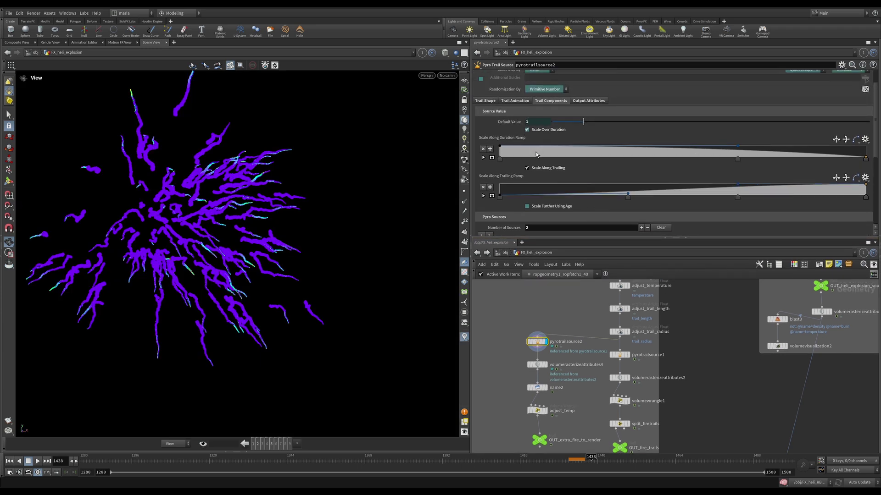
{"action": "scroll", "coordinate": [531, 153], "scroll_direction": "down", "scroll_amount": 1}
{"action": "scroll", "coordinate": [277, 252], "scroll_direction": "up", "scroll_amount": 8}
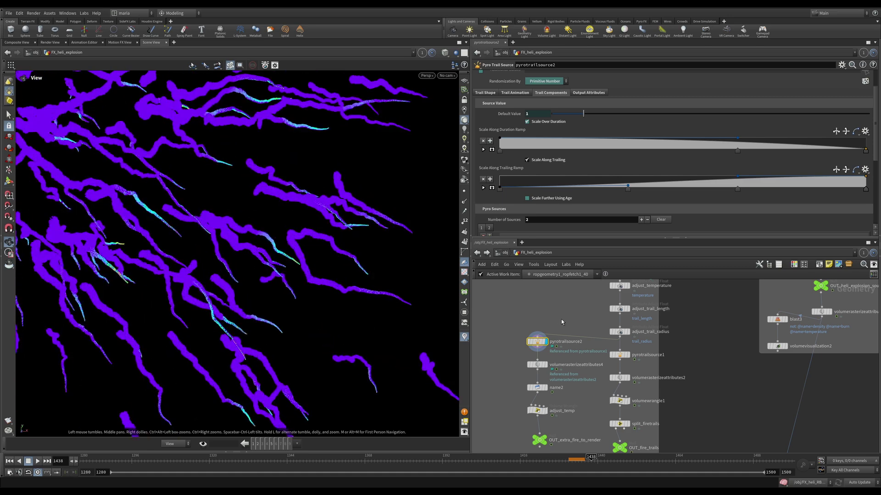
{"action": "left_click", "coordinate": [623, 356]}
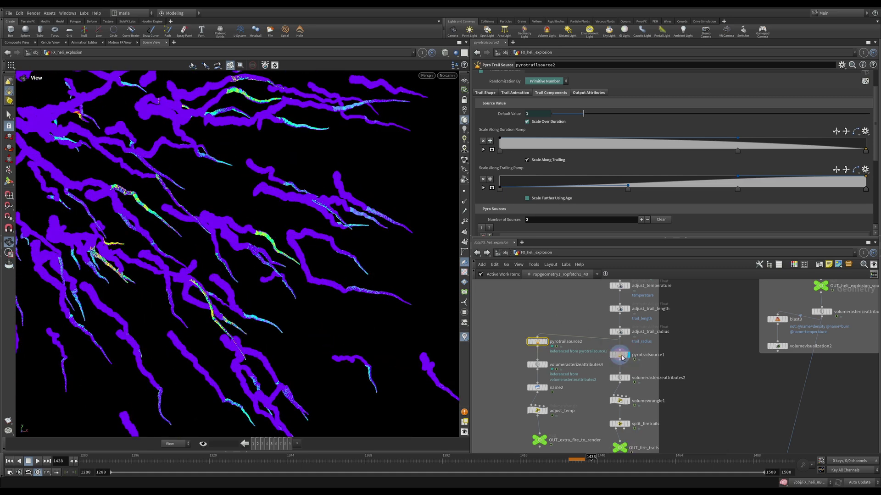
Add a Pyro Bake Volume node beside the trail network, look at its Secondary Fire settings, and undo the addition
{"action": "scroll", "coordinate": [646, 369], "scroll_direction": "down", "scroll_amount": 4}
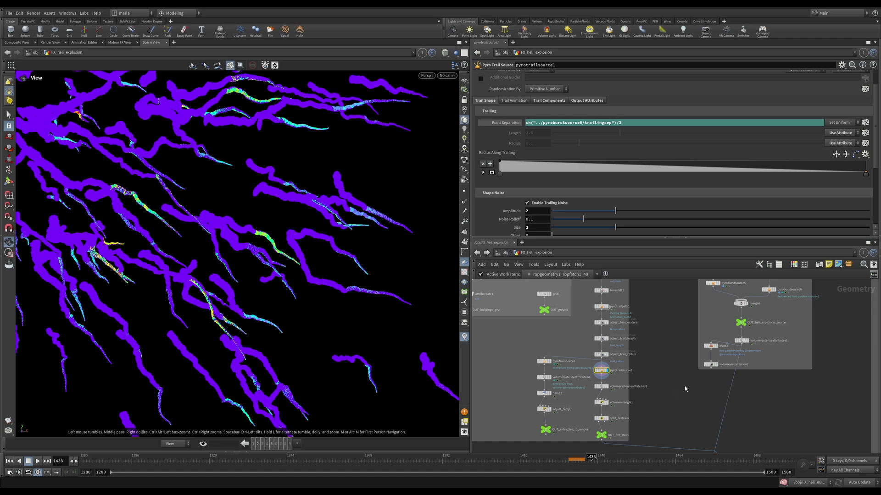
{"action": "key", "text": "Tab"}
{"action": "type", "text": "bak"}
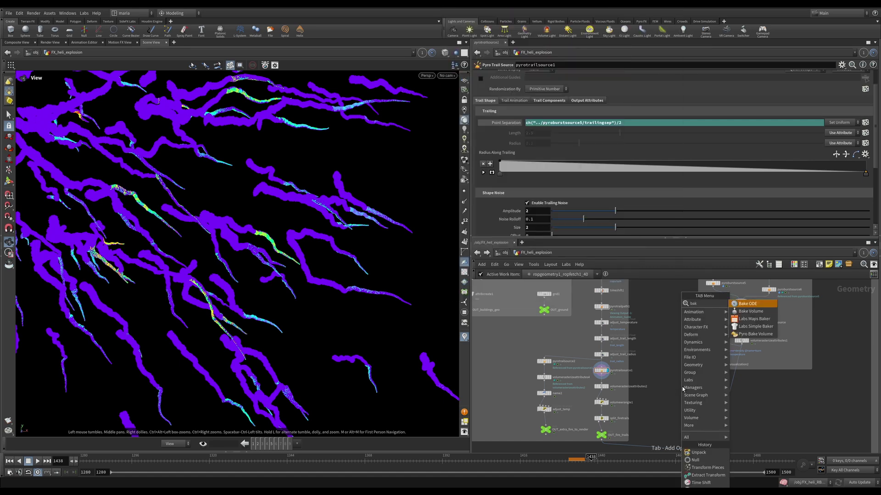
{"action": "key", "text": "Down"}
{"action": "key", "text": "Down"}
{"action": "key", "text": "Down"}
{"action": "key", "text": "Down"}
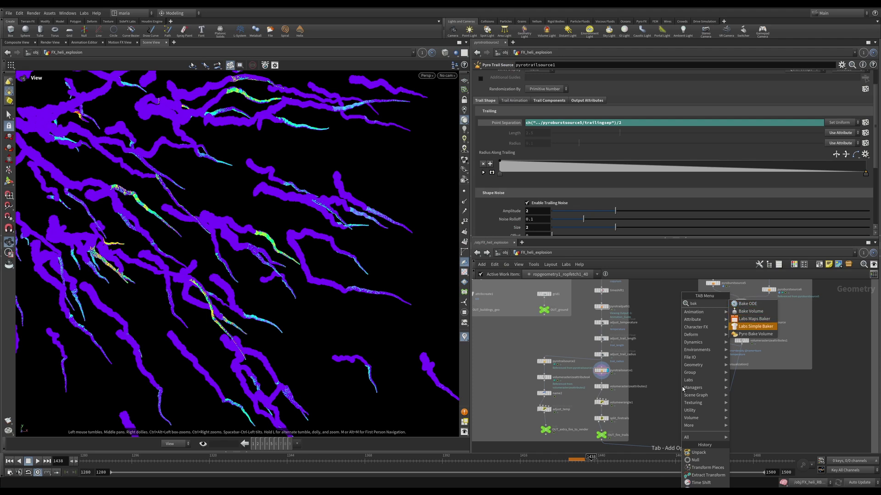
{"action": "key", "text": "Return"}
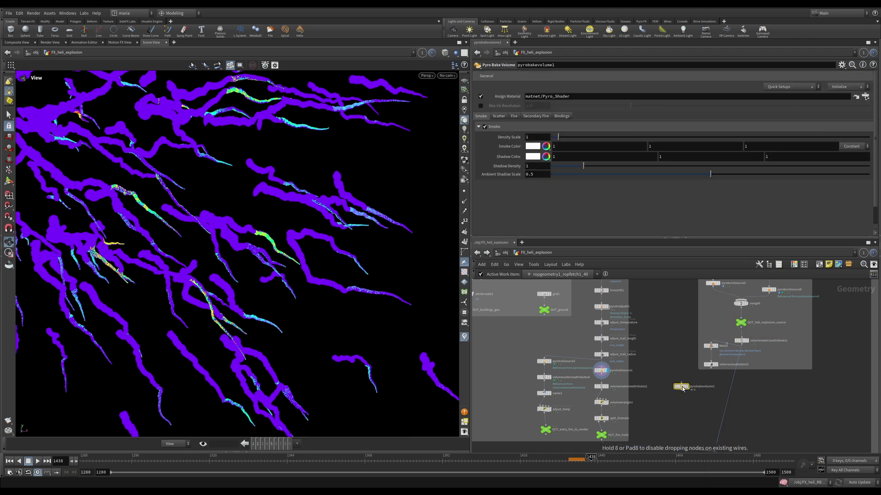
{"action": "left_click", "coordinate": [536, 117]}
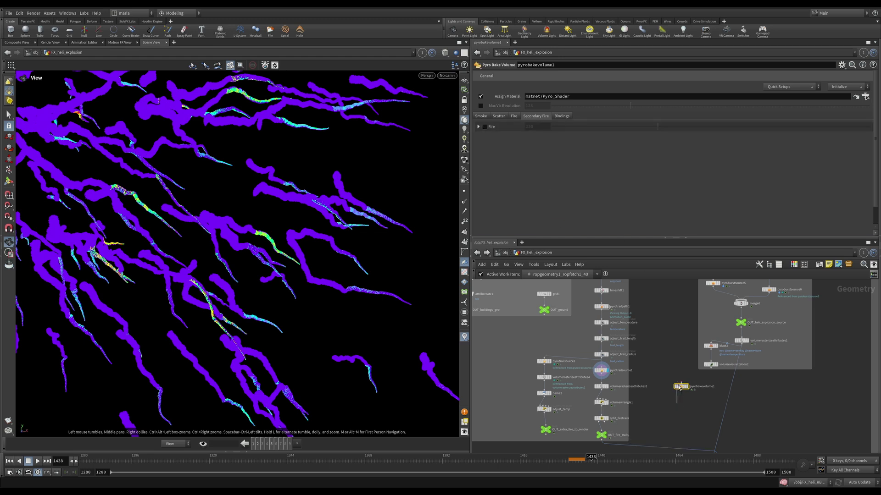
{"action": "key", "text": "ctrl+z"}
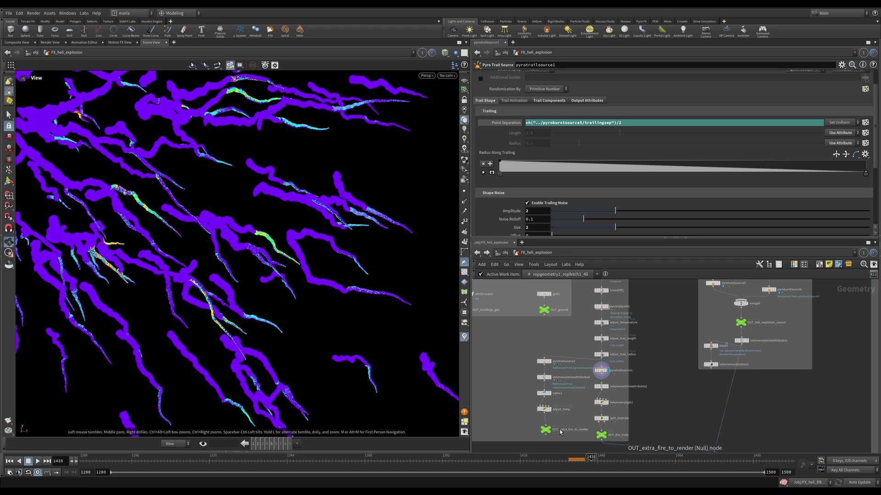
Examine the temperature multiplier code in the adjust_temp volume wrangle above OUT_extra_fire_to_render
{"action": "scroll", "coordinate": [527, 371], "scroll_direction": "up", "scroll_amount": 3}
{"action": "left_click", "coordinate": [540, 389]}
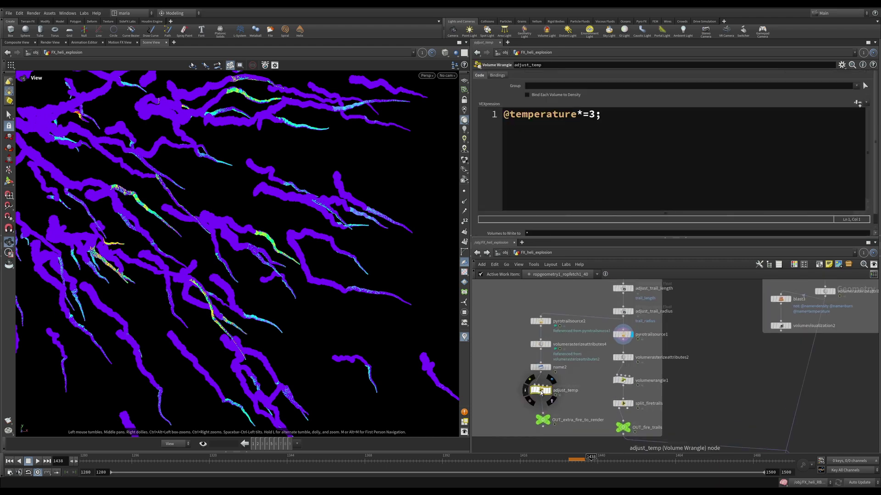
{"action": "scroll", "coordinate": [540, 390], "scroll_direction": "up", "scroll_amount": 3}
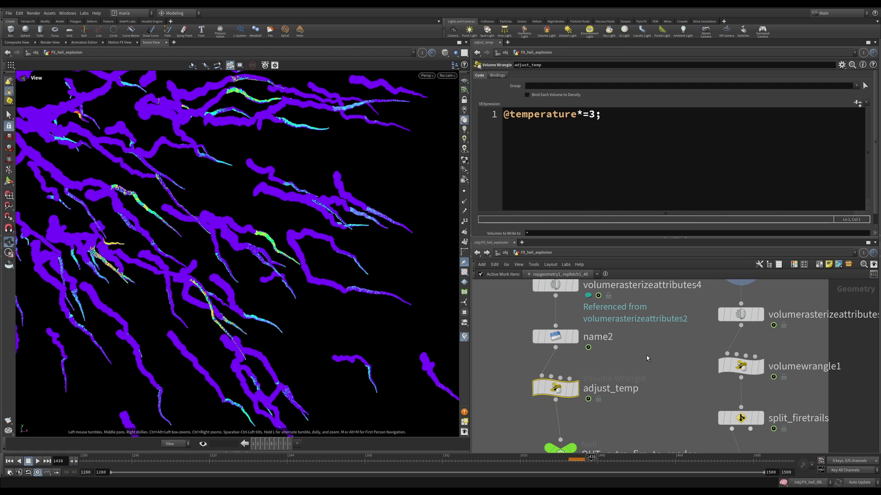
Display the merge_for_sim node's combined source volumes and look at them through the shot camera
{"action": "scroll", "coordinate": [647, 358], "scroll_direction": "down", "scroll_amount": 8}
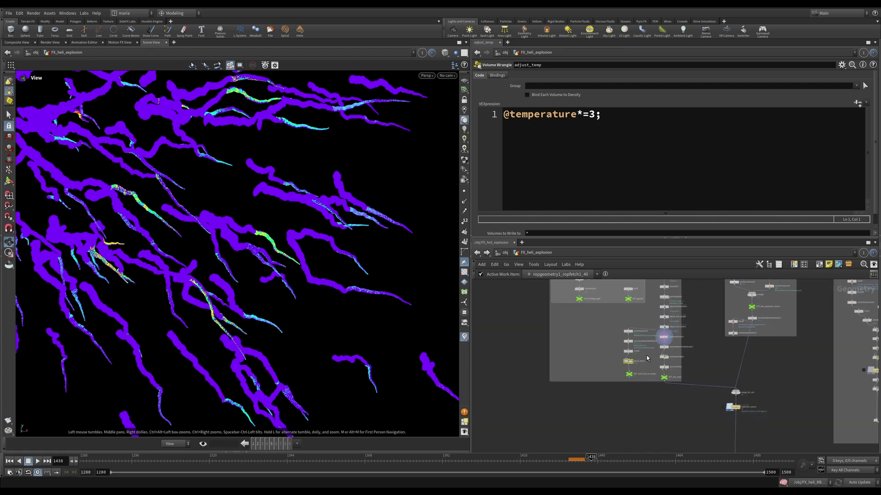
{"action": "middle_click_drag", "start_coordinate": [647, 358], "coordinate": [565, 348]}
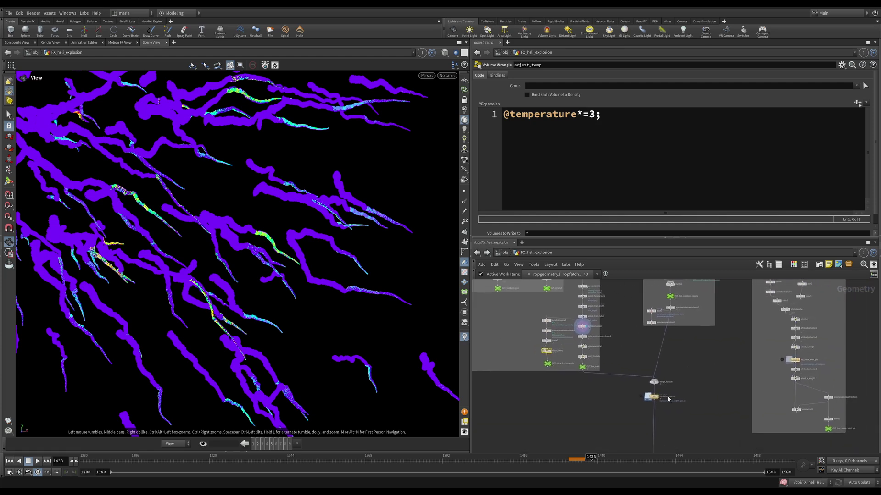
{"action": "scroll", "coordinate": [669, 399], "scroll_direction": "up", "scroll_amount": 5}
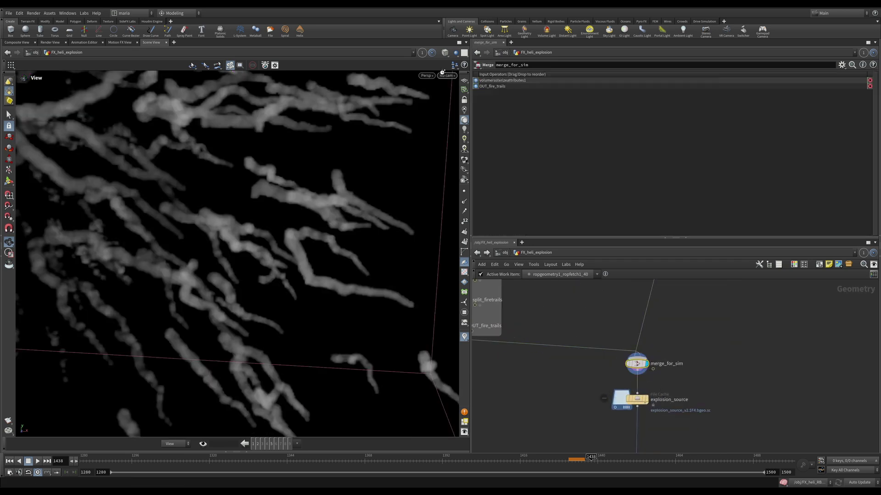
{"action": "left_click", "coordinate": [445, 76]}
{"action": "left_click", "coordinate": [450, 117]}
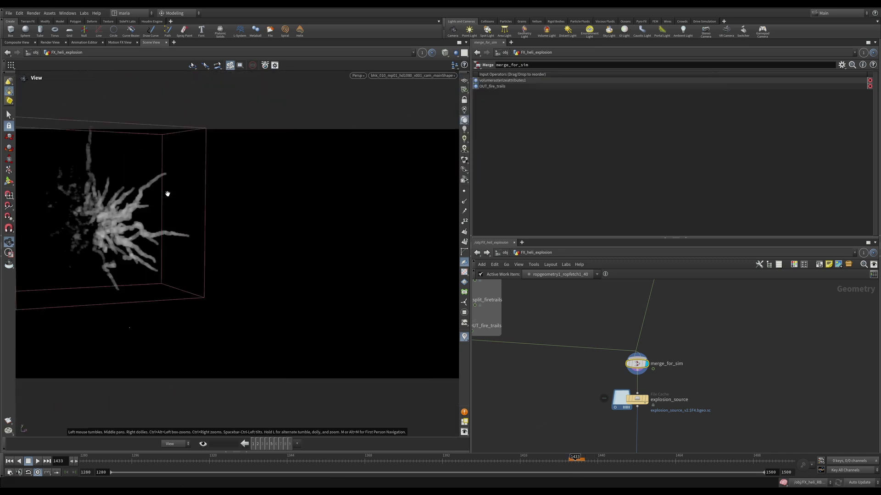
Review the explosion_source file cache's frame range and substep settings, and view the cached volume at frame 1432
{"action": "middle_click_drag", "start_coordinate": [647, 400], "coordinate": [635, 359]}
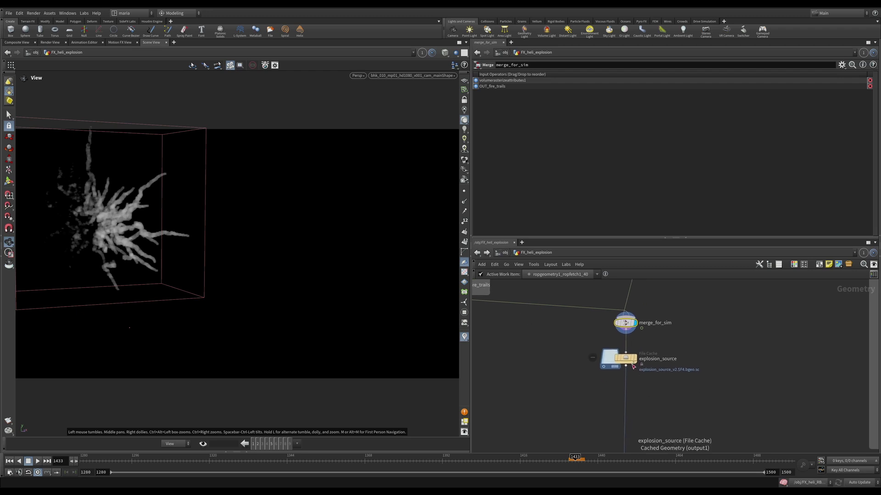
{"action": "left_click", "coordinate": [626, 358]}
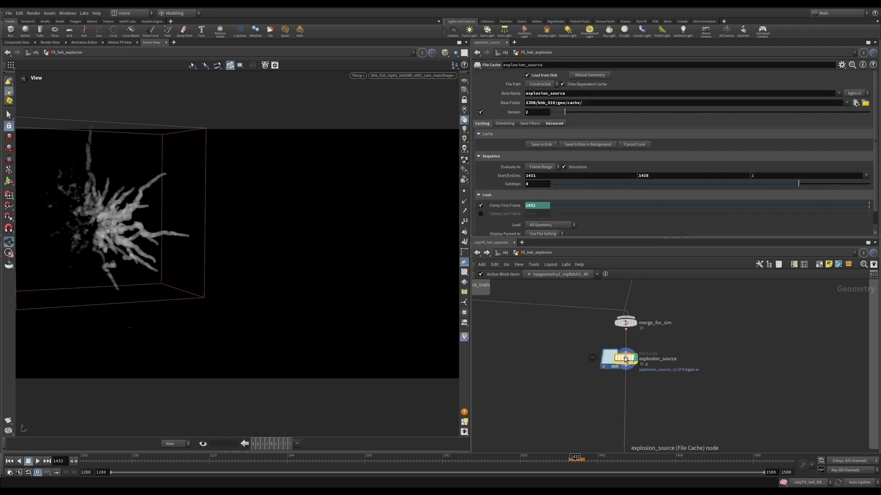
{"action": "left_click", "coordinate": [572, 462]}
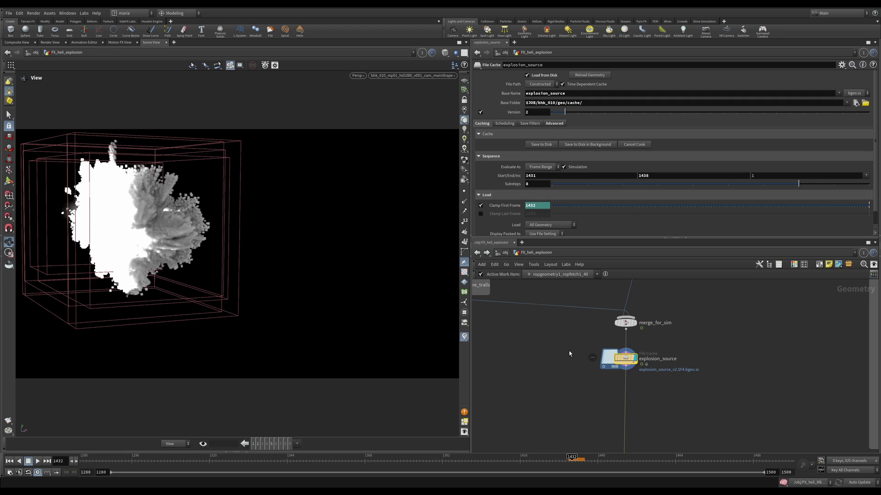
{"action": "scroll", "coordinate": [571, 354], "scroll_direction": "down", "scroll_amount": 3}
{"action": "scroll", "coordinate": [610, 363], "scroll_direction": "up", "scroll_amount": 3}
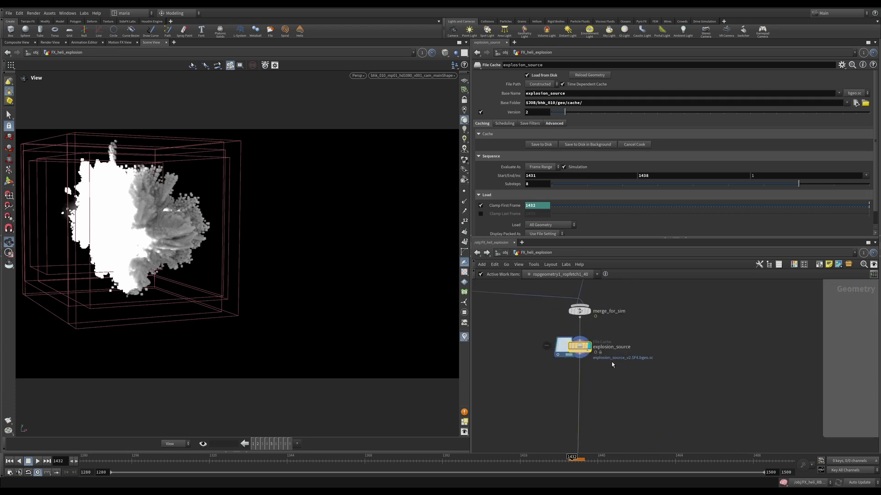
{"action": "mouse_move", "coordinate": [583, 349]}
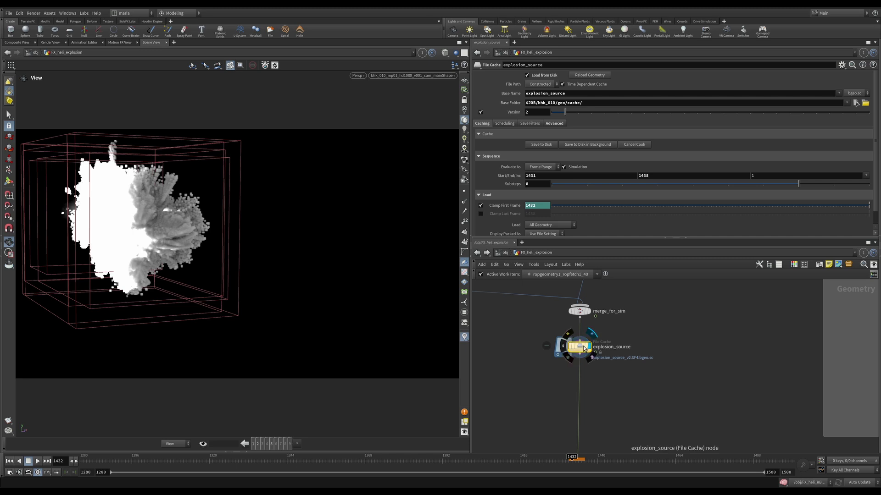
Display object_merge11 and rbdunpack1 in the top rotor wind force network and review the settings of both nodes
{"action": "scroll", "coordinate": [611, 367], "scroll_direction": "down", "scroll_amount": 3}
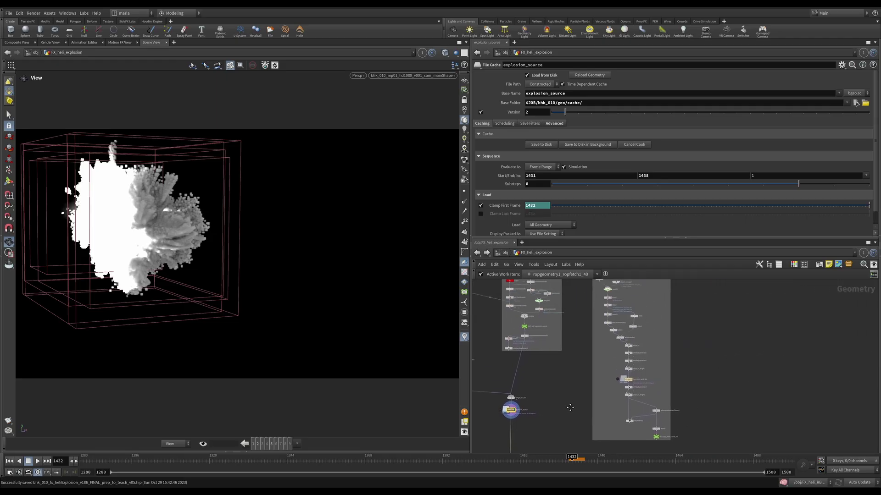
{"action": "scroll", "coordinate": [584, 329], "scroll_direction": "up", "scroll_amount": 5}
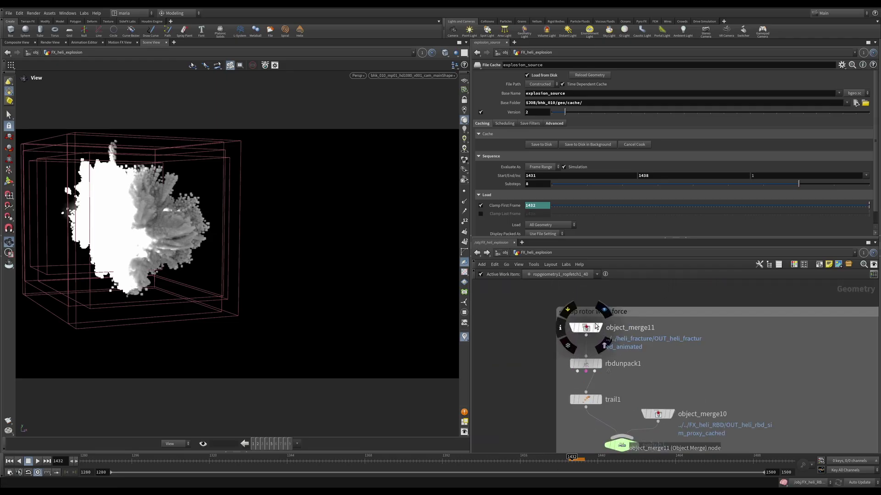
{"action": "scroll", "coordinate": [618, 330], "scroll_direction": "up", "scroll_amount": 2}
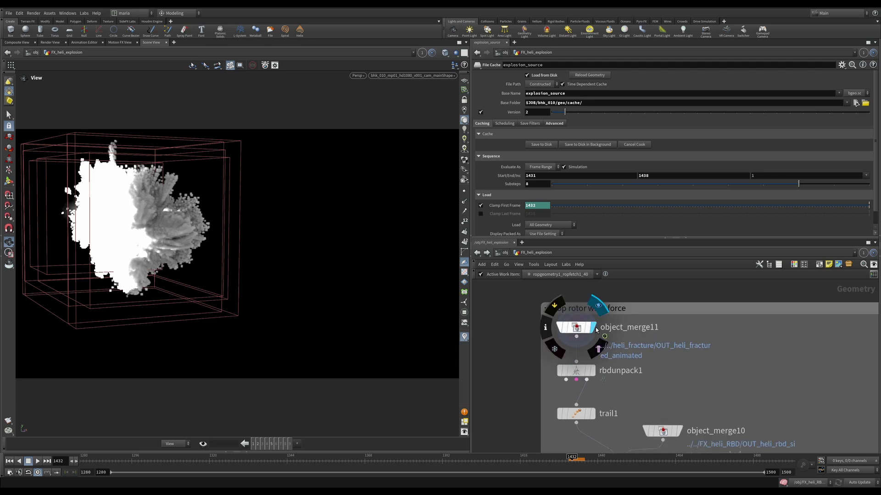
{"action": "left_click", "coordinate": [596, 330]}
{"action": "left_click", "coordinate": [577, 329]}
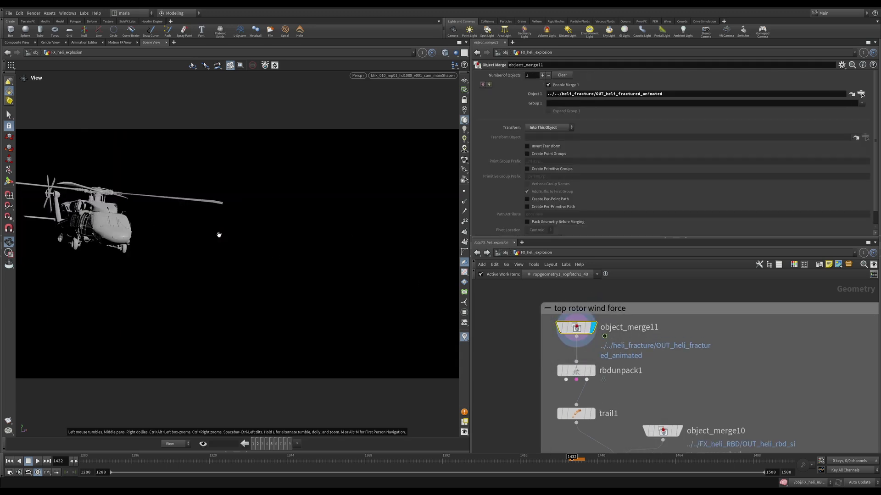
{"action": "middle_click_drag", "start_coordinate": [666, 359], "coordinate": [665, 334]}
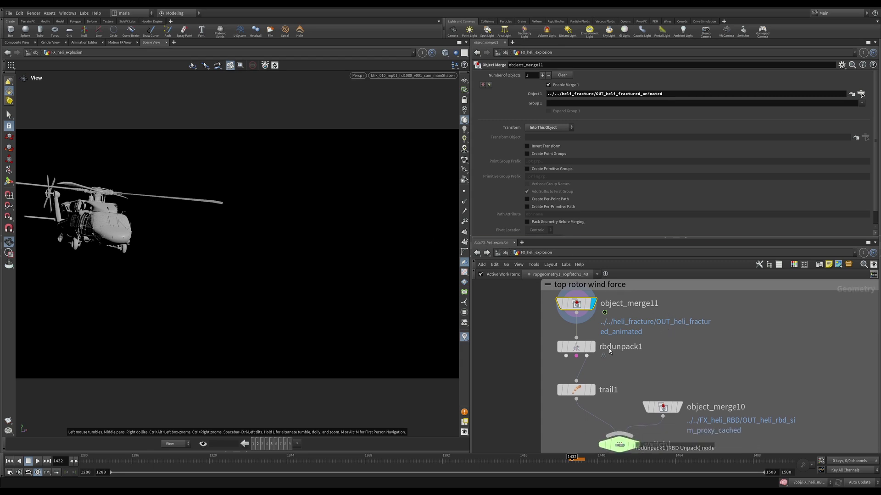
{"action": "left_click", "coordinate": [594, 348]}
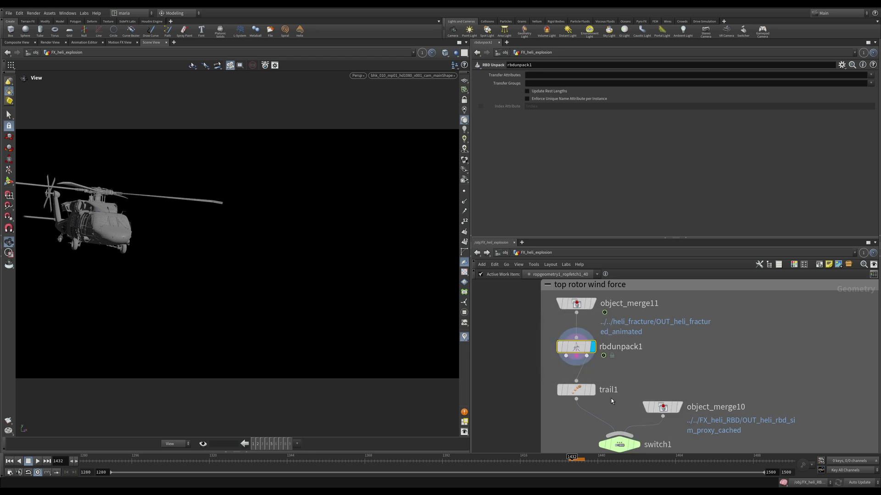
Turn on point trails to examine trail1's computed velocities, and view switch1's animated and simulated helicopter inputs at frame 1434
{"action": "left_click", "coordinate": [575, 392]}
{"action": "left_click", "coordinate": [463, 213]}
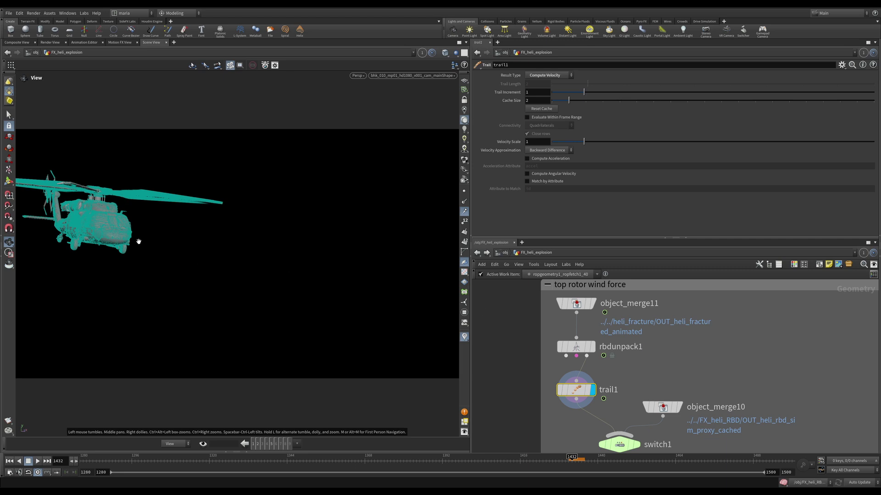
{"action": "middle_click_drag", "start_coordinate": [649, 434], "coordinate": [676, 381]}
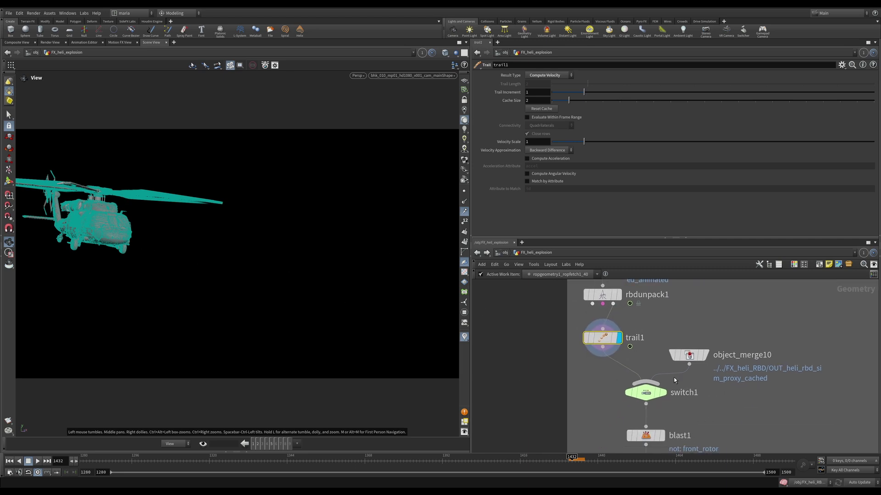
{"action": "left_click", "coordinate": [655, 392]}
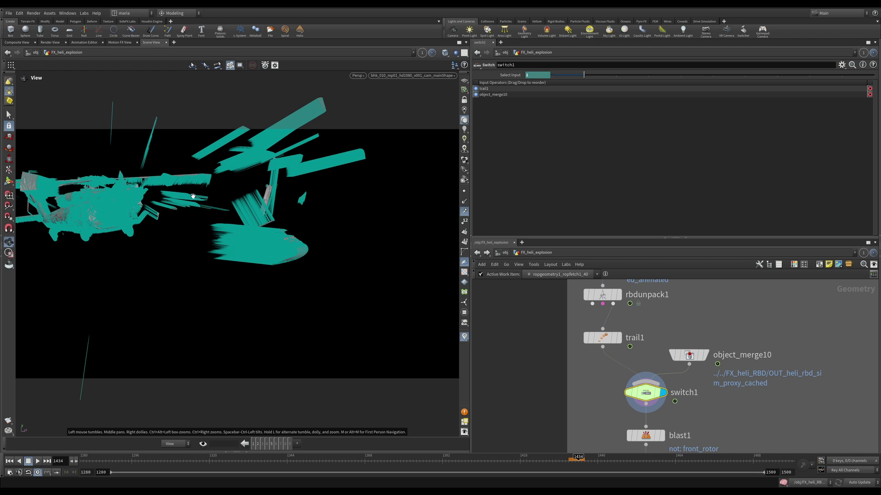
{"action": "left_click_drag", "start_coordinate": [162, 195], "coordinate": [176, 252]}
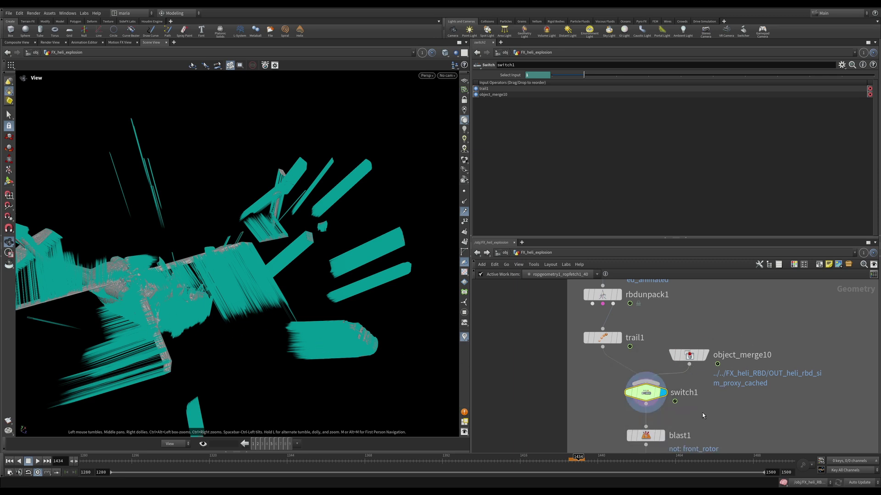
Display blast1's isolated front_rotor group, review its settings, and hide the point trails to see the rotor geometry
{"action": "middle_click_drag", "start_coordinate": [699, 416], "coordinate": [685, 335]}
{"action": "left_click", "coordinate": [648, 355]}
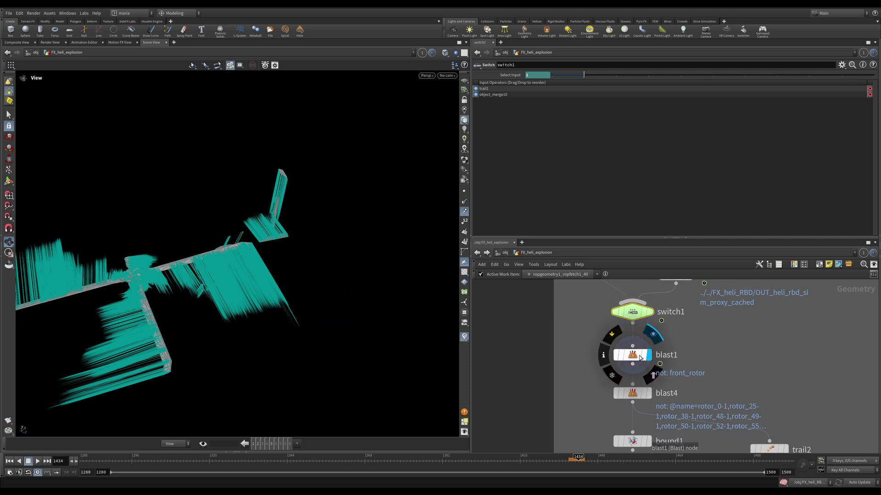
{"action": "left_click", "coordinate": [639, 355]}
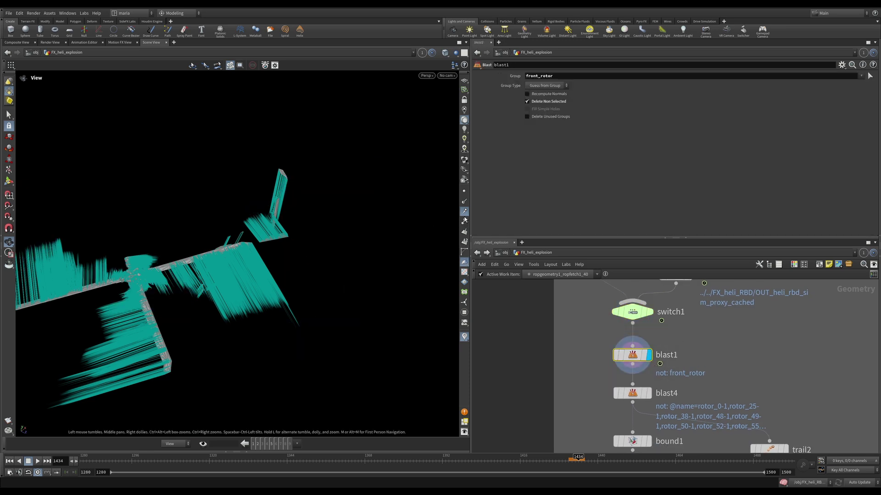
{"action": "left_click", "coordinate": [464, 212]}
{"action": "left_click_drag", "start_coordinate": [257, 272], "coordinate": [270, 264]}
Display blast4's selected rotor pieces, review its group settings, and check the rotor's motion up to frame 1438
{"action": "left_click", "coordinate": [647, 393]}
{"action": "left_click", "coordinate": [640, 393]}
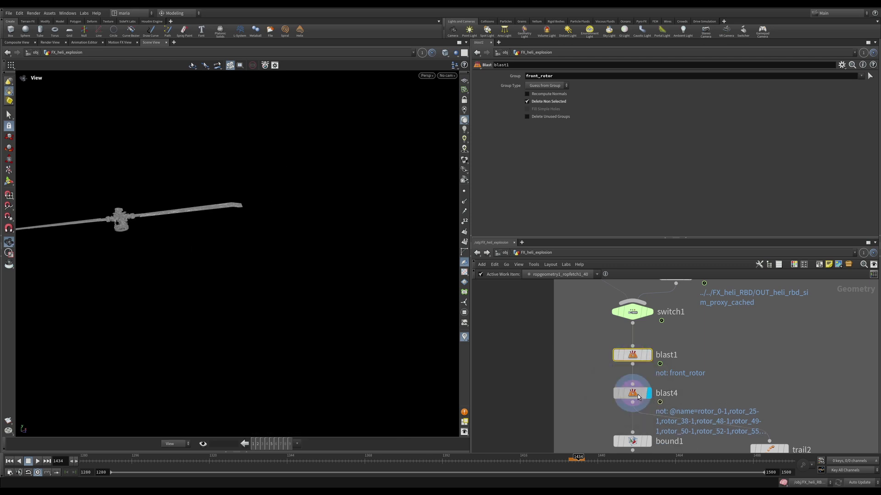
{"action": "left_click_drag", "start_coordinate": [318, 298], "coordinate": [298, 310]}
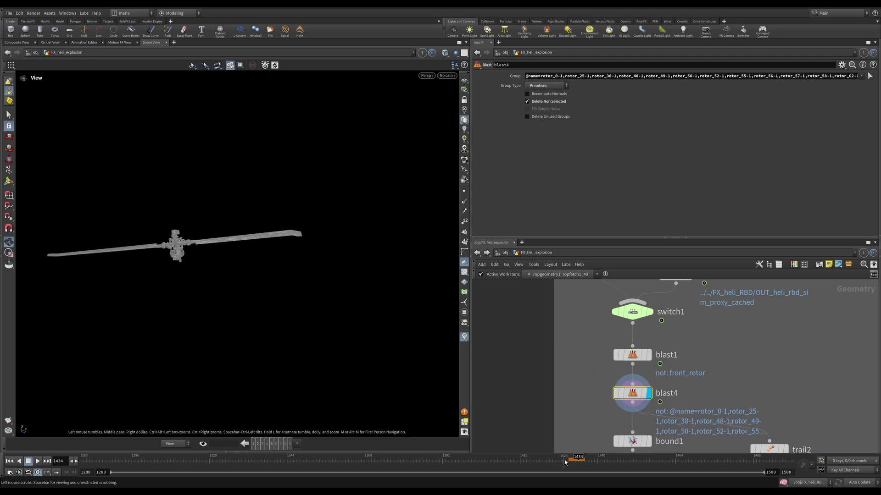
{"action": "left_click_drag", "start_coordinate": [580, 462], "coordinate": [591, 461]}
{"action": "key", "text": "Right"}
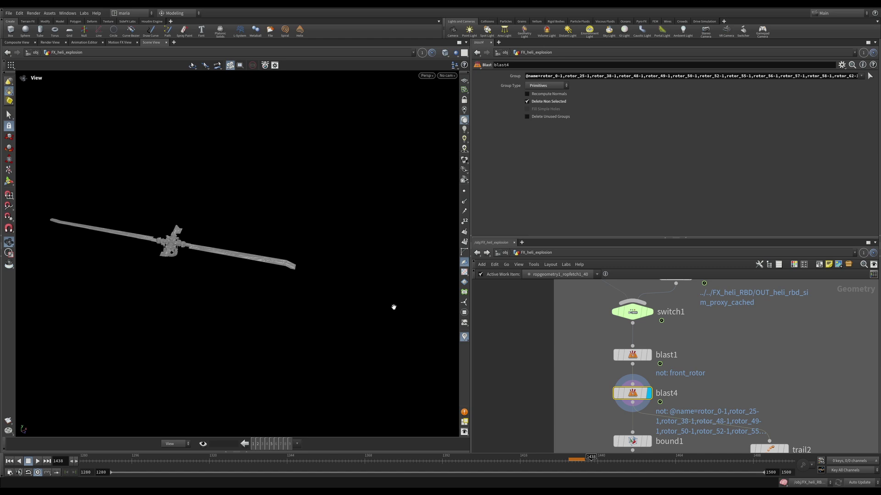
Display bound1's sphere around the rotor and review its bounding type and padding settings
{"action": "middle_click_drag", "start_coordinate": [583, 344], "coordinate": [577, 277]}
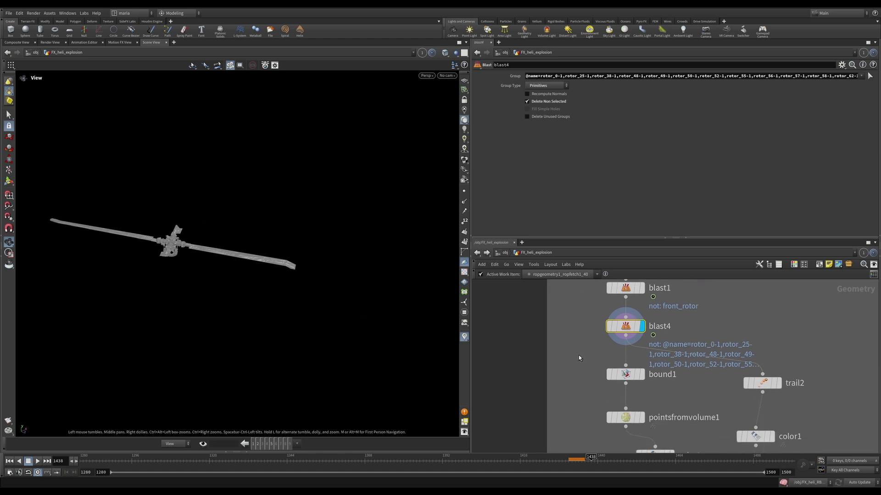
{"action": "middle_click_drag", "start_coordinate": [661, 389], "coordinate": [631, 354]}
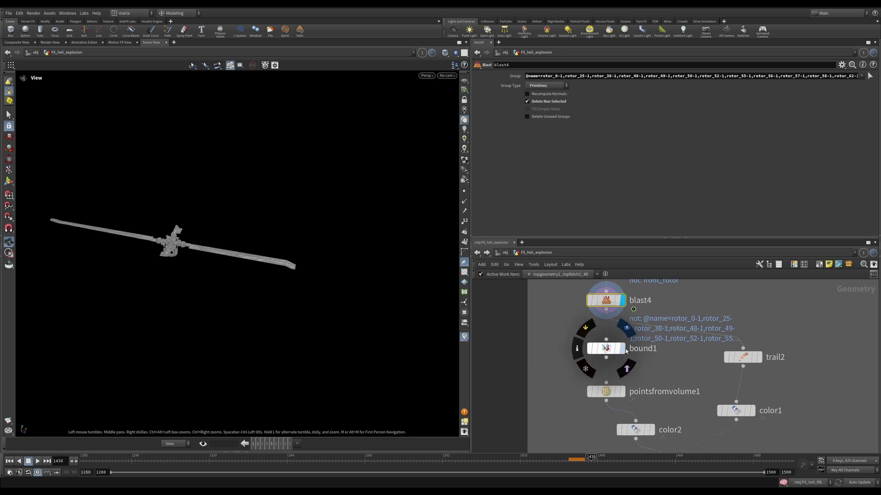
{"action": "left_click", "coordinate": [622, 349]}
{"action": "left_click", "coordinate": [610, 348]}
{"action": "mouse_move", "coordinate": [303, 304]}
{"action": "left_mouse_down"}
{"action": "mouse_move", "coordinate": [318, 287]}
{"action": "mouse_move", "coordinate": [291, 299]}
{"action": "mouse_move", "coordinate": [299, 295]}
{"action": "left_mouse_up"}
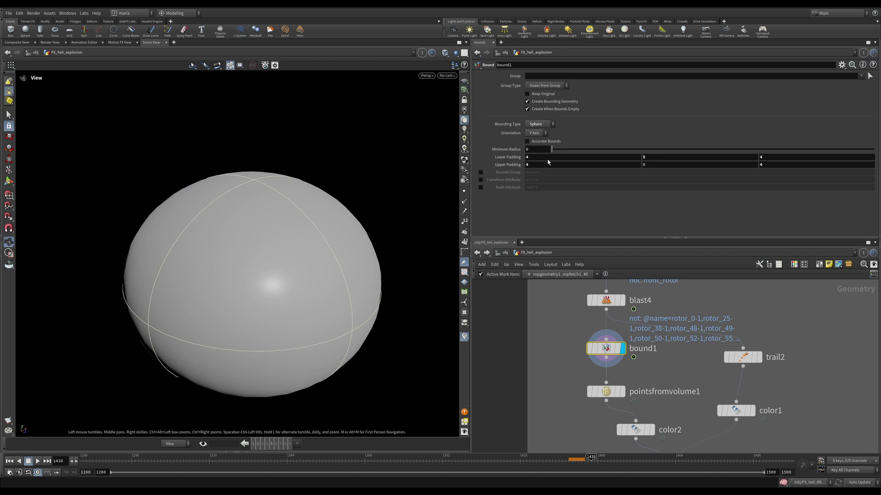
Template bound1 over the displayed blast4 node and inspect how the sphere encloses the rotor from several angles
{"action": "left_click", "coordinate": [616, 349]}
{"action": "left_click", "coordinate": [621, 300]}
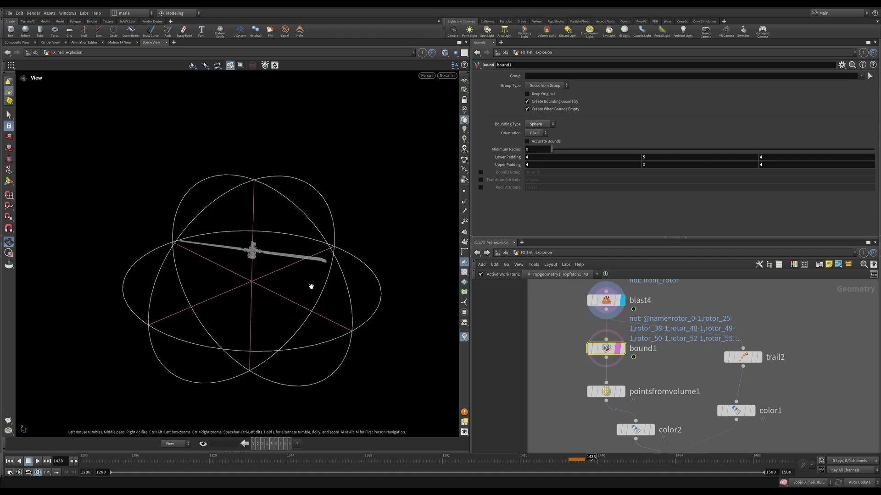
{"action": "left_click_drag", "start_coordinate": [311, 287], "coordinate": [404, 274]}
{"action": "left_click_drag", "start_coordinate": [297, 286], "coordinate": [233, 290]}
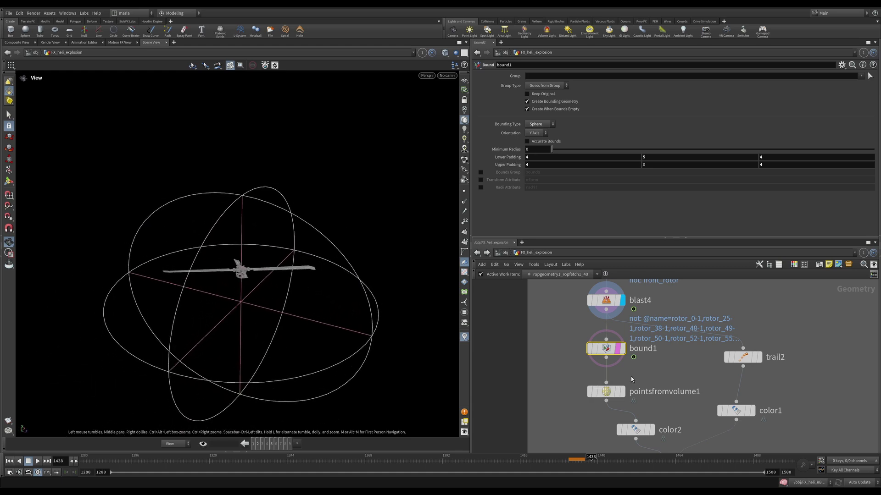
Display pointsfromvolume1 and examine the points filling the bounding sphere along with the separation and jitter settings
{"action": "middle_click_drag", "start_coordinate": [631, 375], "coordinate": [631, 356]}
{"action": "left_click", "coordinate": [622, 373]}
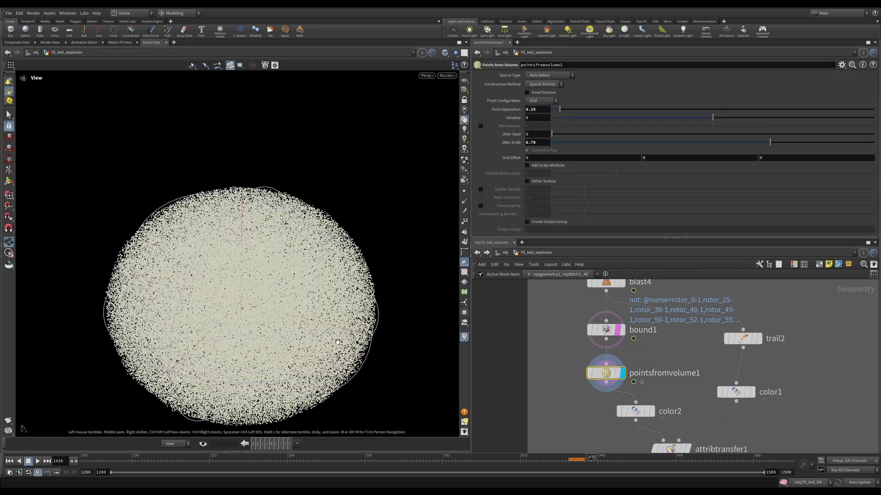
{"action": "left_click_drag", "start_coordinate": [338, 343], "coordinate": [307, 338]}
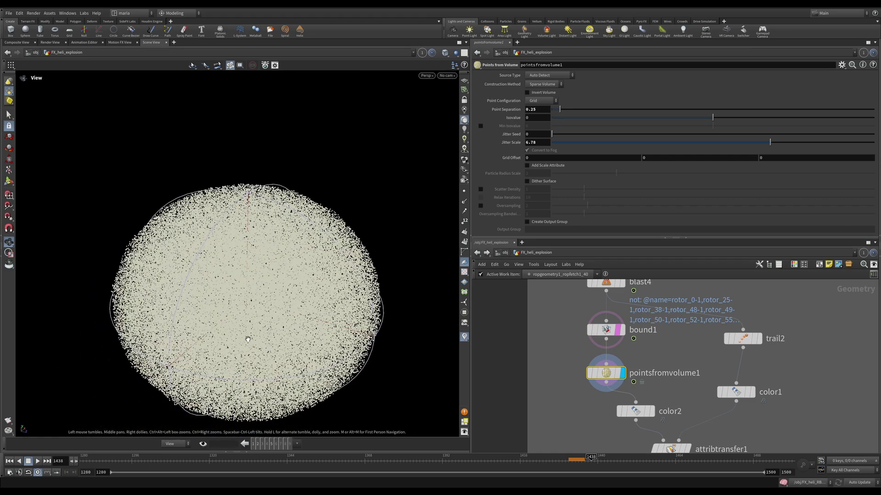
Display trail2's repeated rotor blades, inspect them from different angles, and review the red color assigned in color1
{"action": "mouse_move", "coordinate": [747, 343]}
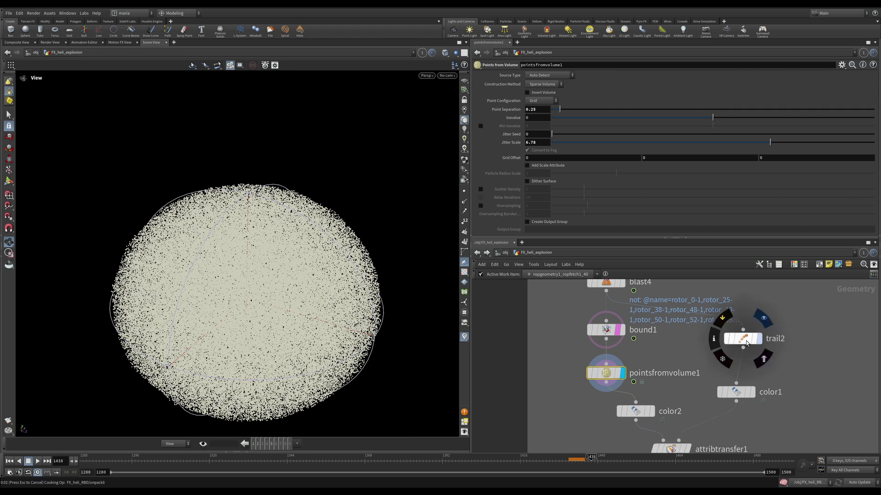
{"action": "left_click", "coordinate": [759, 338]}
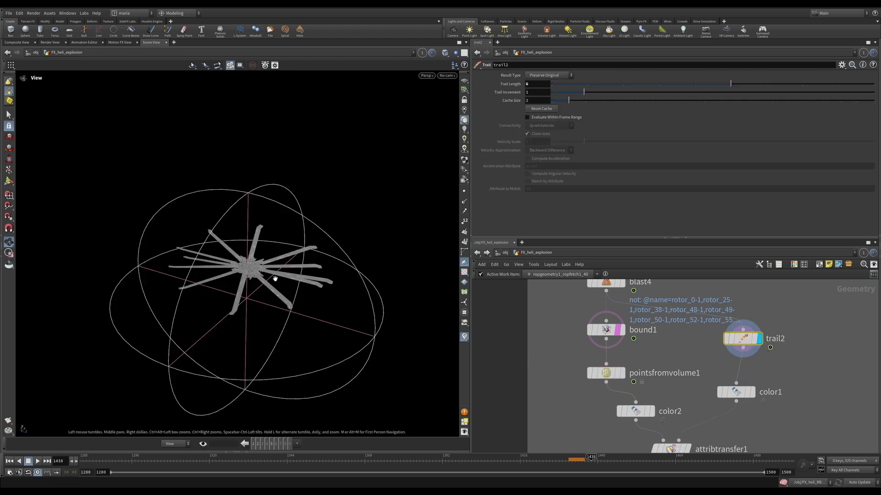
{"action": "mouse_move", "coordinate": [274, 268]}
{"action": "left_mouse_down"}
{"action": "mouse_move", "coordinate": [379, 179]}
{"action": "mouse_move", "coordinate": [264, 280]}
{"action": "left_mouse_up"}
{"action": "left_click_drag", "start_coordinate": [404, 268], "coordinate": [319, 297]}
{"action": "left_click", "coordinate": [751, 393]}
{"action": "left_click", "coordinate": [736, 392]}
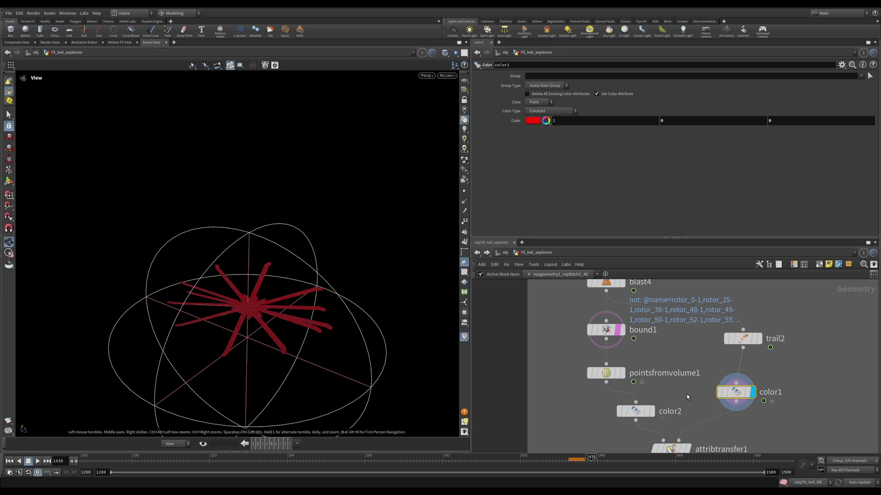
Display attribtransfer1 with velocity trails, review its transfer conditions, and inspect the swirling point velocities from above
{"action": "scroll", "coordinate": [689, 396], "scroll_direction": "down", "scroll_amount": 2}
{"action": "left_click", "coordinate": [689, 399]}
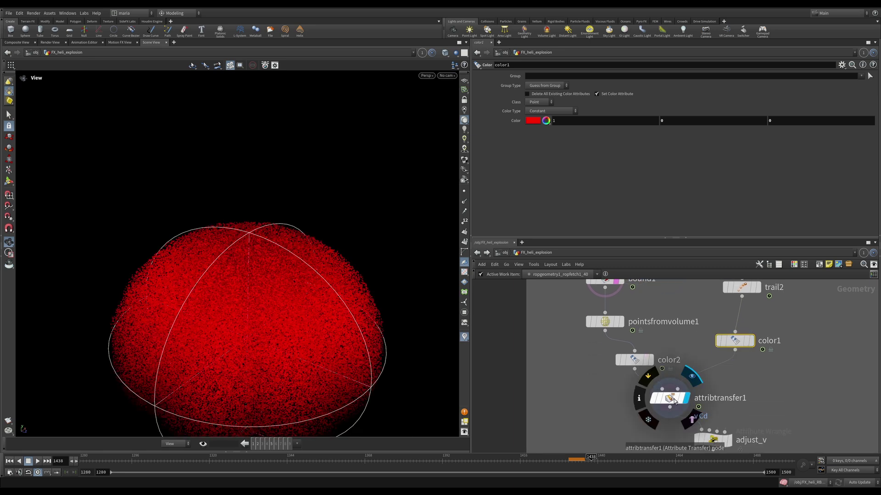
{"action": "left_click", "coordinate": [670, 398]}
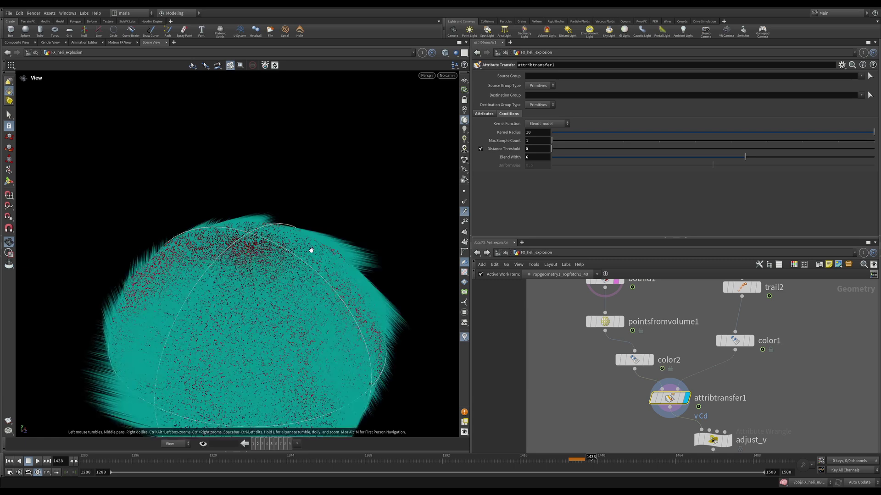
{"action": "left_click_drag", "start_coordinate": [311, 250], "coordinate": [286, 326]}
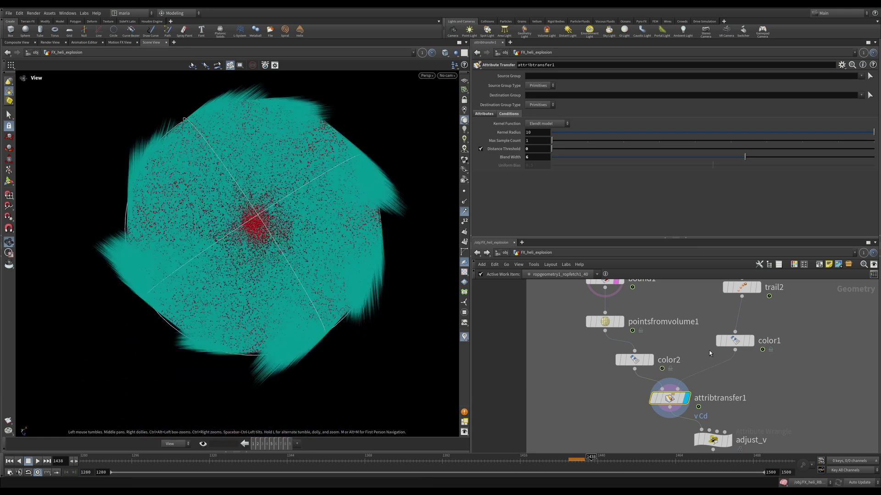
Try a trail increment of 0.5 and a trail length of 12 on trail2 to compare the transferred velocities
{"action": "left_click", "coordinate": [747, 291]}
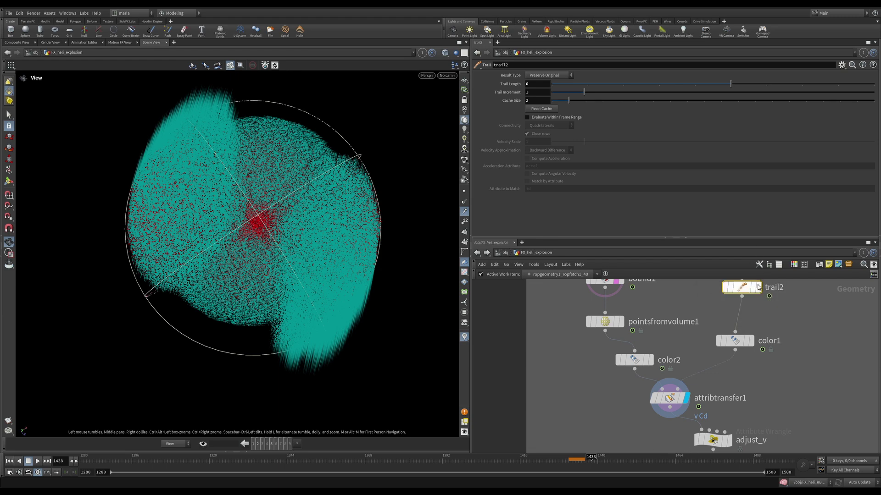
{"action": "double_click", "coordinate": [530, 93]}
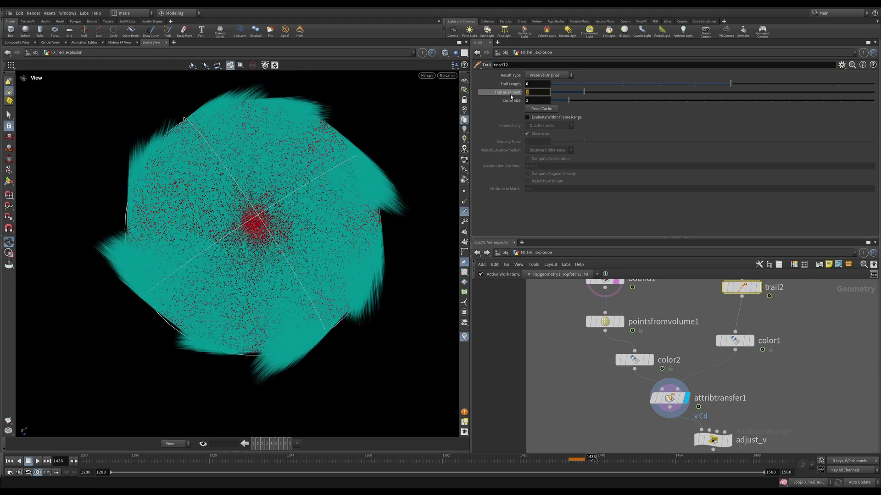
{"action": "type", "text": ".5"}
{"action": "key", "text": "Return"}
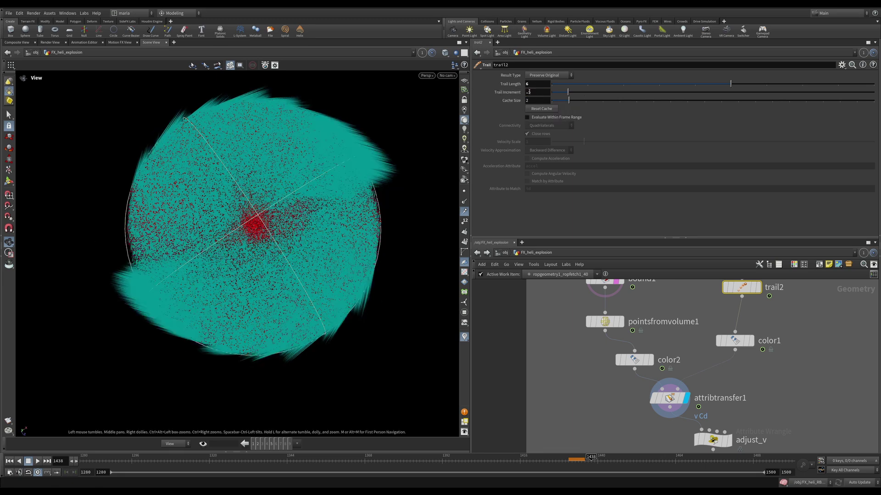
{"action": "left_click", "coordinate": [532, 85]}
{"action": "type", "text": "12"}
{"action": "key", "text": "Return"}
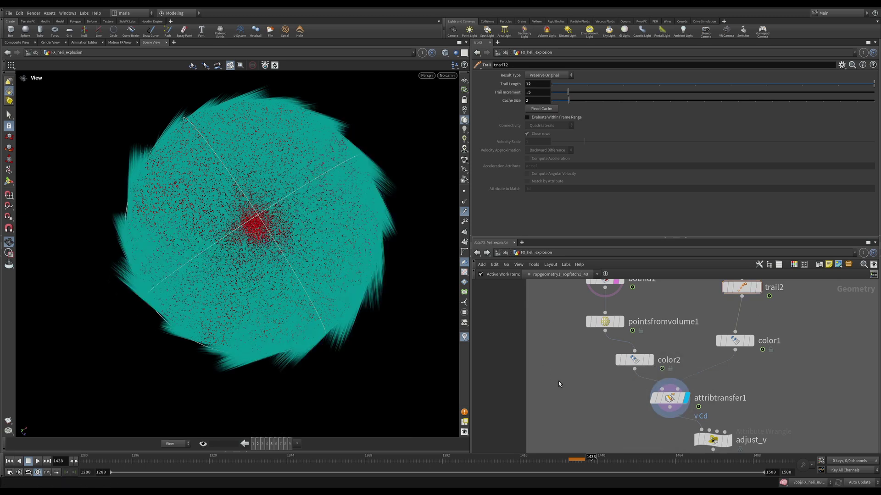
Undo the trail length change on trail2 and set its trail increment to 1
{"action": "key", "text": "ctrl+z"}
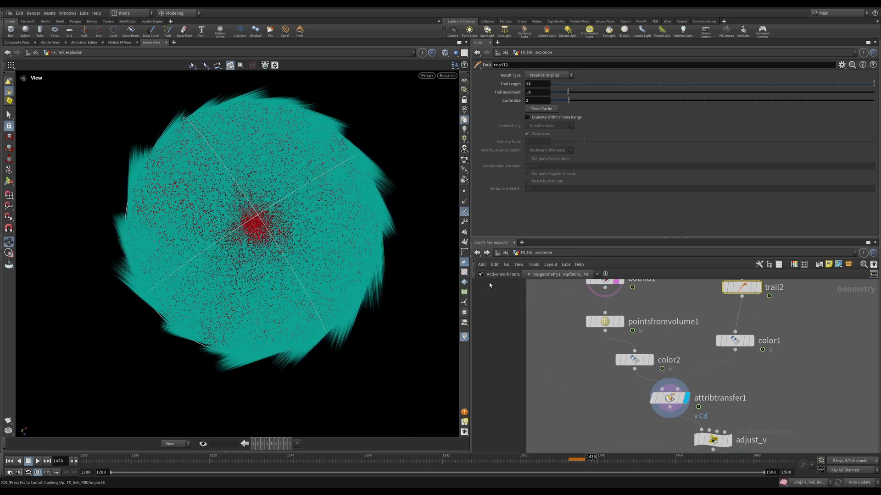
{"action": "key", "text": "ctrl+z"}
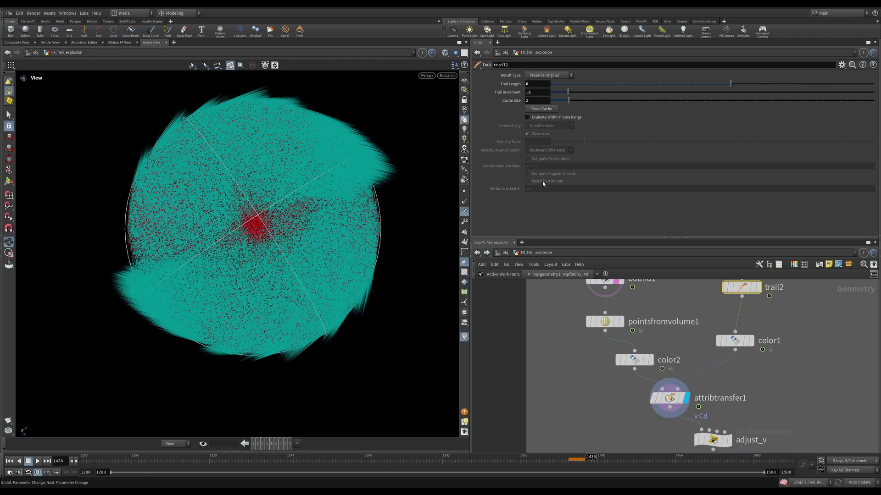
{"action": "left_click", "coordinate": [509, 95]}
{"action": "type", "text": "1"}
{"action": "key", "text": "Return"}
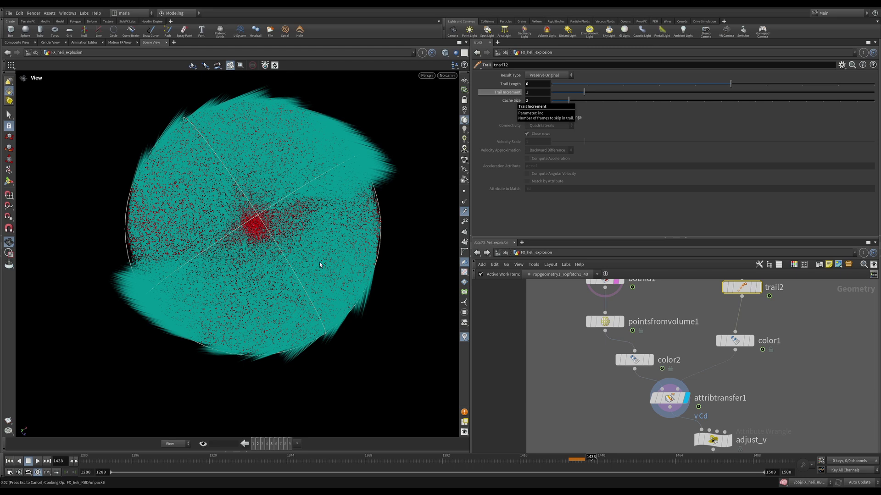
Display the adjust_v wrangle, review its v@v*=.5 expression, and inspect the shortened velocity trails from several angles
{"action": "middle_click_drag", "start_coordinate": [622, 422], "coordinate": [613, 370]}
{"action": "left_click_drag", "start_coordinate": [286, 335], "coordinate": [293, 284]}
{"action": "middle_click_drag", "start_coordinate": [657, 398], "coordinate": [636, 344]}
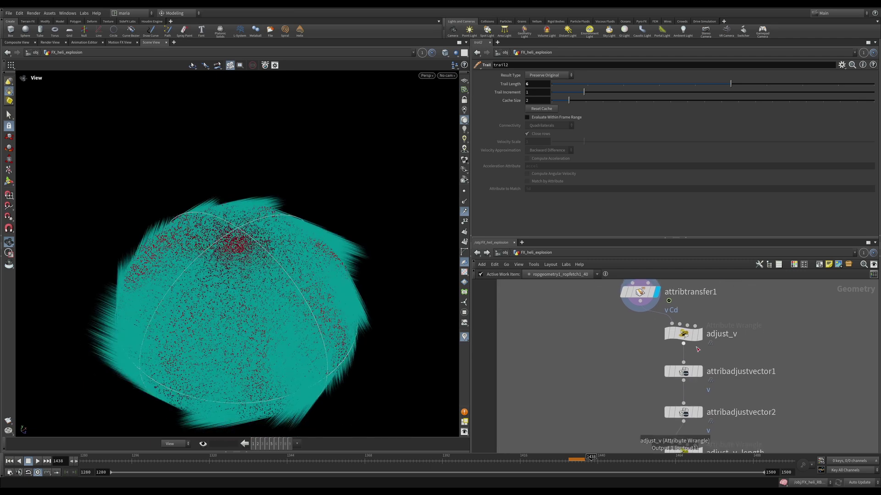
{"action": "left_click", "coordinate": [697, 334]}
{"action": "left_click", "coordinate": [685, 336]}
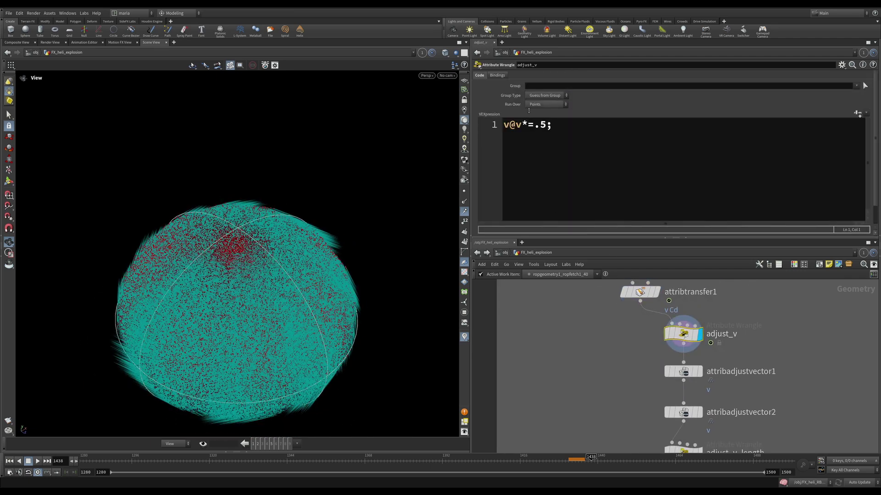
{"action": "left_click_drag", "start_coordinate": [346, 205], "coordinate": [290, 250]}
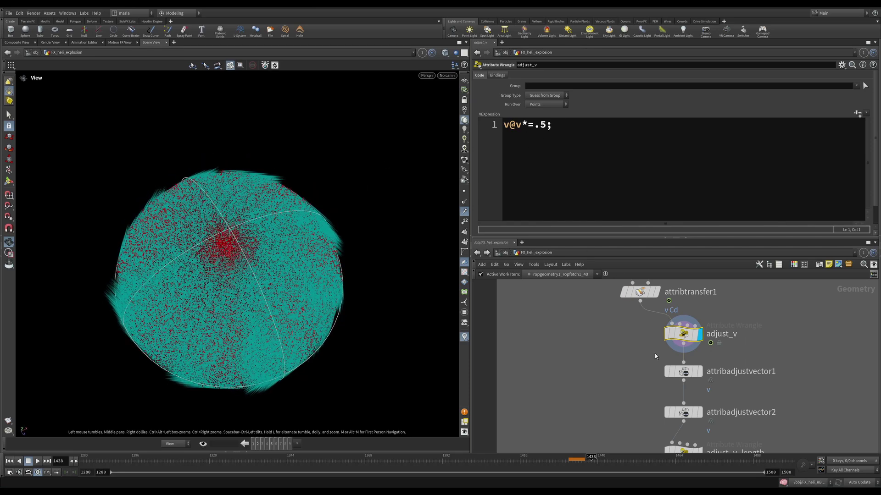
Display attribadjustvector1 and attribadjustvector2 in turn, reviewing their noise settings and how each varies the point velocities
{"action": "middle_click_drag", "start_coordinate": [648, 365], "coordinate": [597, 295]}
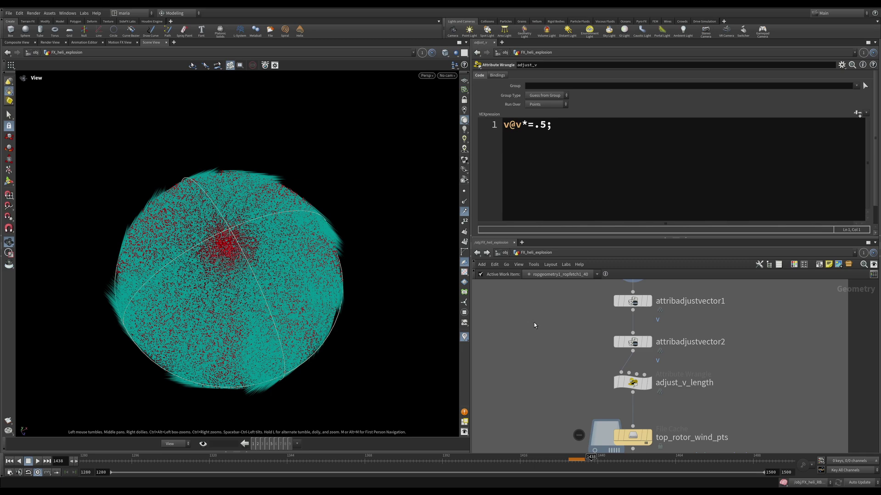
{"action": "left_click", "coordinate": [636, 305]}
{"action": "mouse_move", "coordinate": [254, 321]}
{"action": "left_mouse_down"}
{"action": "mouse_move", "coordinate": [258, 310]}
{"action": "mouse_move", "coordinate": [299, 300]}
{"action": "mouse_move", "coordinate": [270, 340]}
{"action": "mouse_move", "coordinate": [260, 332]}
{"action": "left_mouse_up"}
{"action": "scroll", "coordinate": [270, 340], "scroll_direction": "up", "scroll_amount": 5}
{"action": "scroll", "coordinate": [268, 317], "scroll_direction": "down", "scroll_amount": 2}
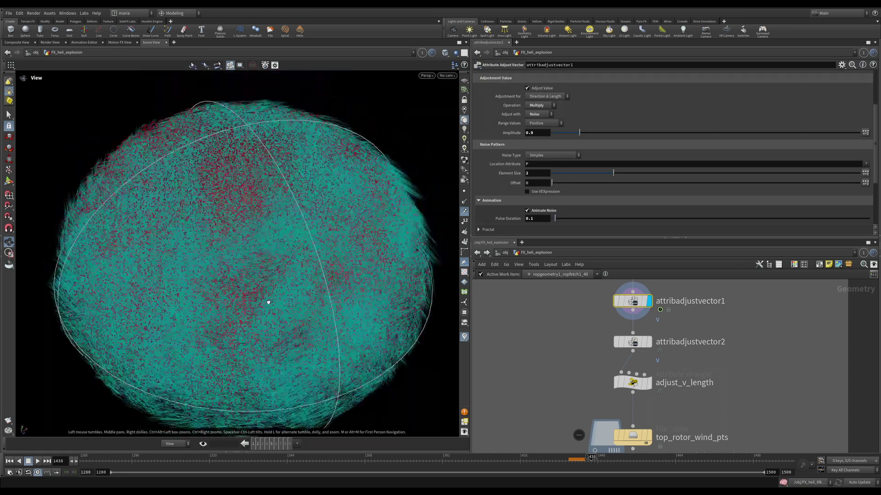
{"action": "left_click", "coordinate": [636, 347]}
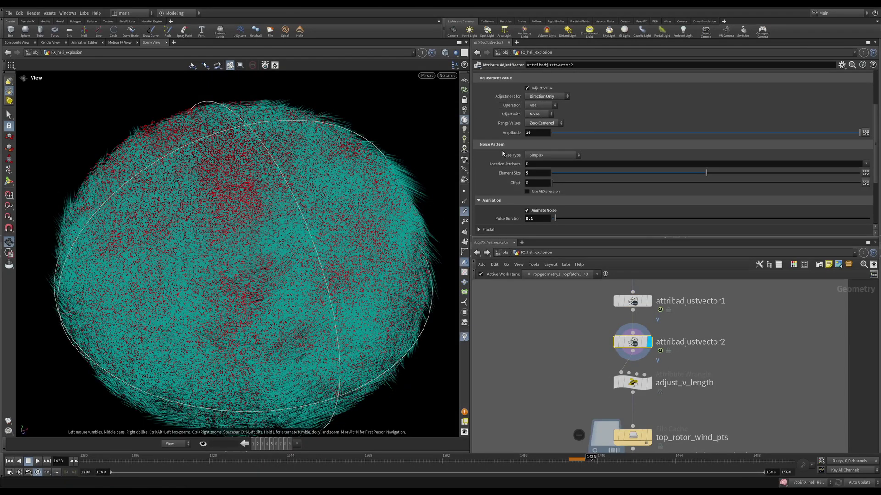
{"action": "left_click_drag", "start_coordinate": [339, 305], "coordinate": [138, 270]}
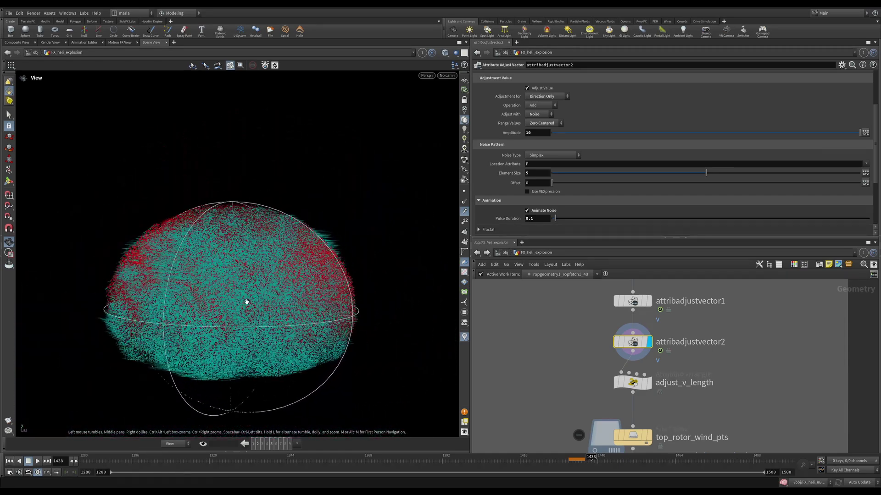
Display the adjust_v_length wrangle, review its strength ramp expression driven by Cd.r, and inspect the scaled velocities
{"action": "mouse_move", "coordinate": [651, 385]}
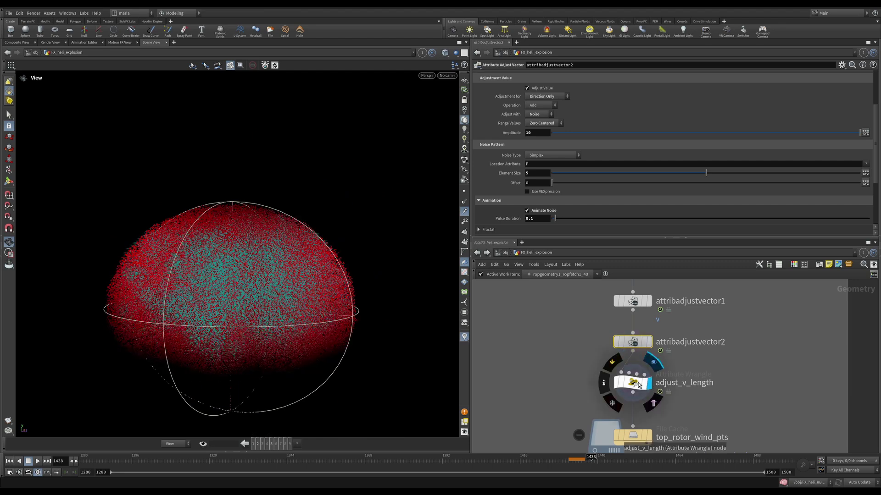
{"action": "left_click", "coordinate": [639, 384]}
{"action": "mouse_move", "coordinate": [281, 366]}
{"action": "left_mouse_down"}
{"action": "mouse_move", "coordinate": [291, 348]}
{"action": "mouse_move", "coordinate": [305, 352]}
{"action": "mouse_move", "coordinate": [299, 368]}
{"action": "left_mouse_up"}
{"action": "scroll", "coordinate": [562, 232], "scroll_direction": "down", "scroll_amount": 1}
{"action": "left_click_drag", "start_coordinate": [228, 291], "coordinate": [228, 278]}
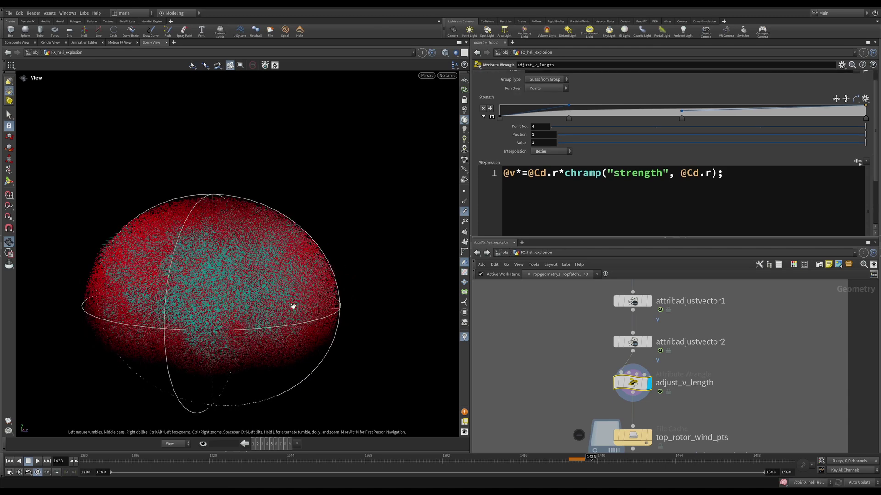
Display attribtransfer1 with the velocity trails hidden to examine the red color transferred onto the points
{"action": "scroll", "coordinate": [563, 418], "scroll_direction": "down", "scroll_amount": 3}
{"action": "left_click", "coordinate": [599, 365]}
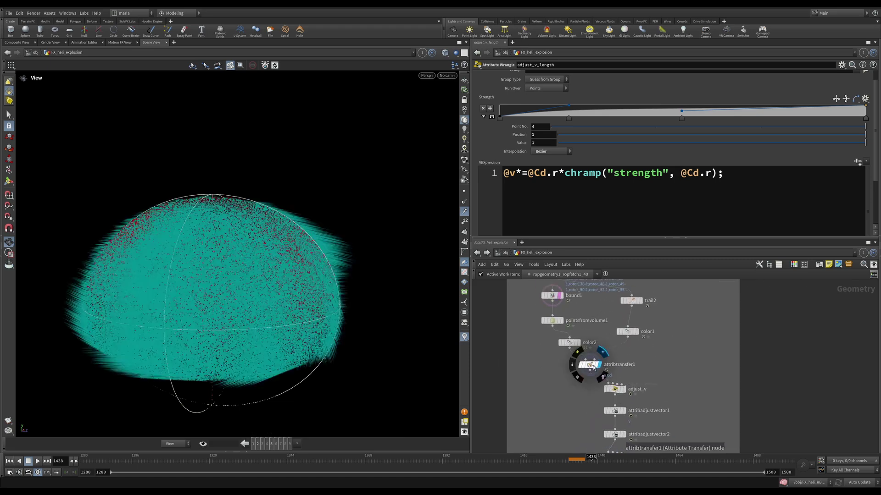
{"action": "left_click", "coordinate": [589, 364]}
{"action": "left_click", "coordinate": [464, 211]}
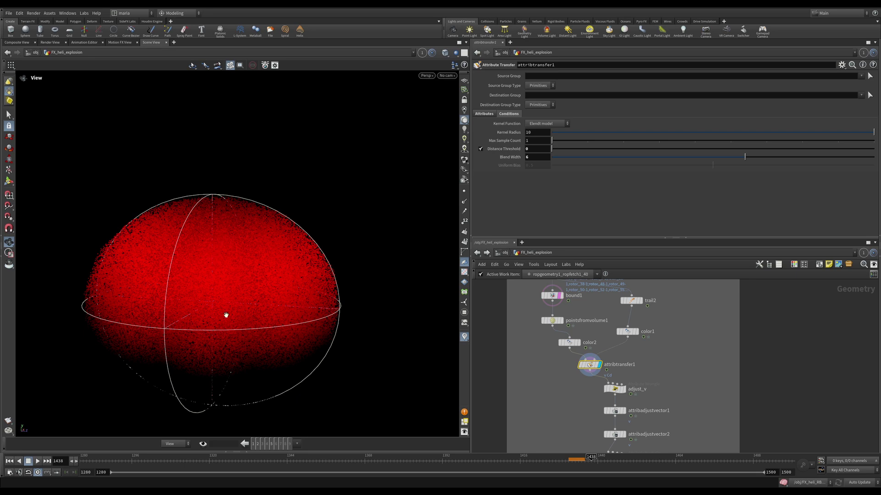
{"action": "scroll", "coordinate": [535, 413], "scroll_direction": "down", "scroll_amount": 2}
{"action": "scroll", "coordinate": [596, 416], "scroll_direction": "up", "scroll_amount": 2}
Display adjust_v_length with velocity trails shown, inspect the falloff up close, and expand its strength ramp for review
{"action": "left_click", "coordinate": [602, 402]}
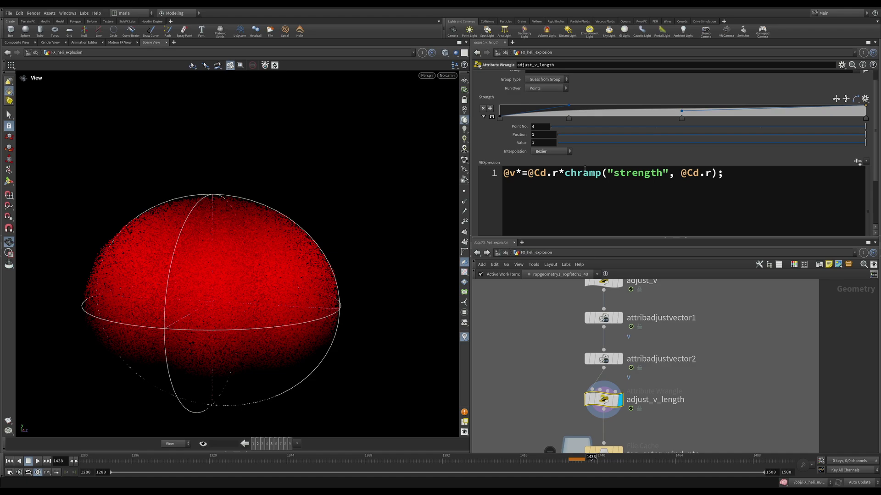
{"action": "left_click", "coordinate": [464, 212]}
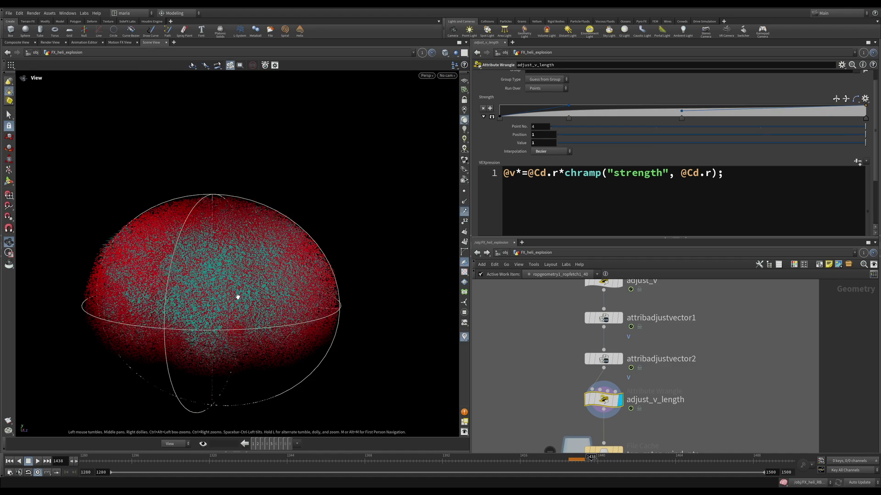
{"action": "scroll", "coordinate": [307, 258], "scroll_direction": "up", "scroll_amount": 3}
{"action": "scroll", "coordinate": [306, 258], "scroll_direction": "up", "scroll_amount": 4}
{"action": "scroll", "coordinate": [218, 262], "scroll_direction": "up", "scroll_amount": 2}
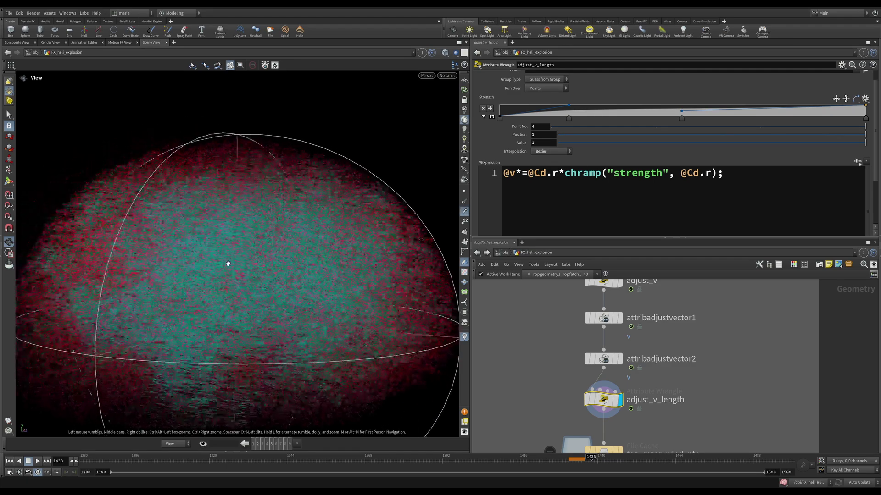
{"action": "left_click_drag", "start_coordinate": [235, 284], "coordinate": [222, 344]}
{"action": "scroll", "coordinate": [271, 321], "scroll_direction": "down", "scroll_amount": 8}
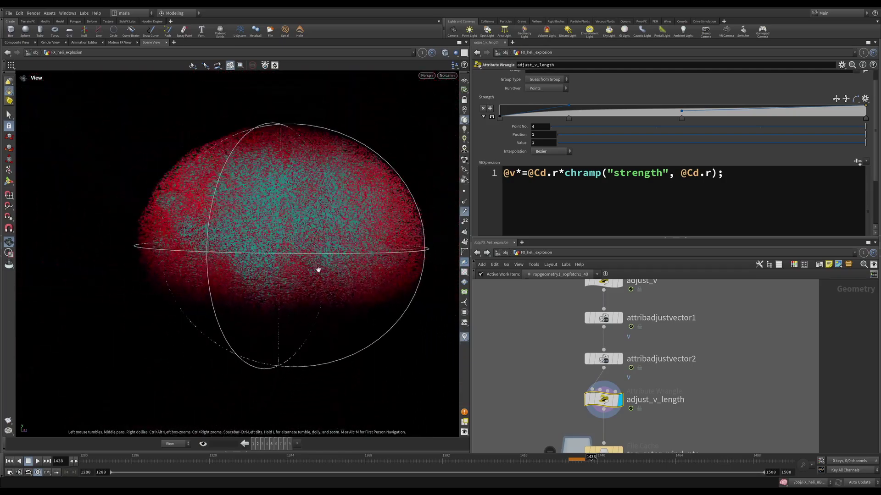
{"action": "left_click_drag", "start_coordinate": [262, 287], "coordinate": [304, 261]}
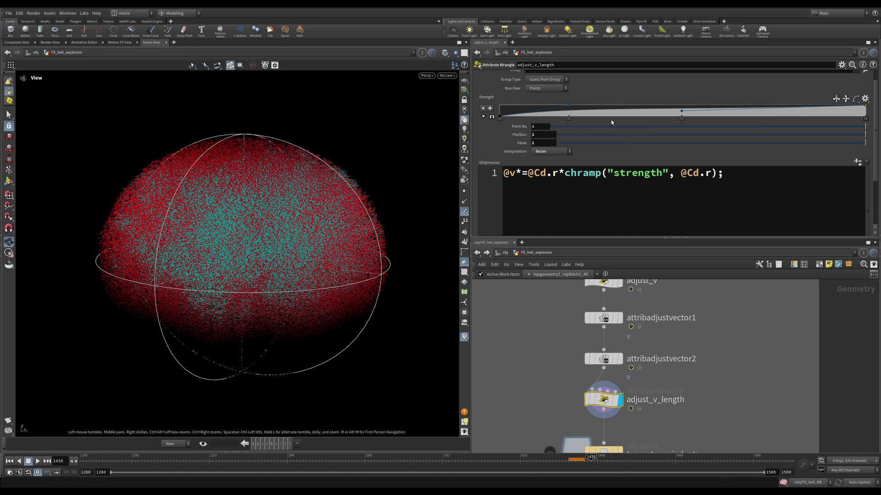
{"action": "left_click", "coordinate": [493, 117]}
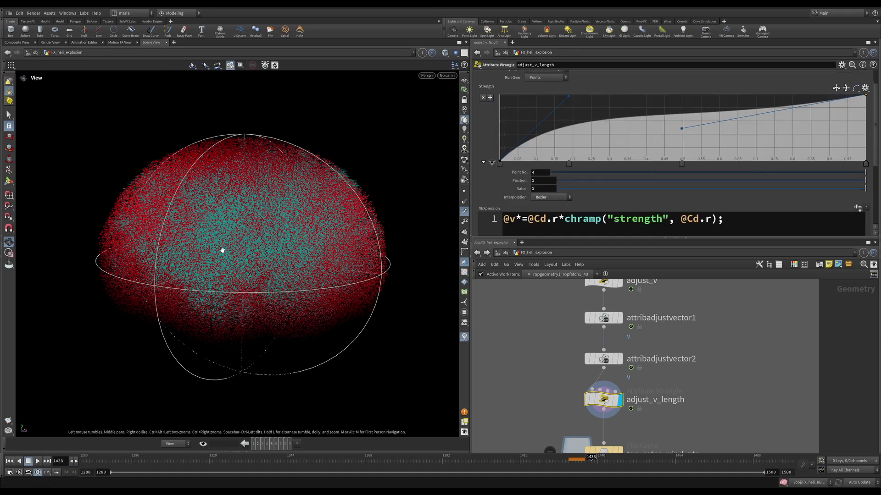
Review the top_rotor_wind_pts file cache's evaluated frame range and substeps, and view the point velocities from another angle
{"action": "scroll", "coordinate": [568, 387], "scroll_direction": "down", "scroll_amount": 1}
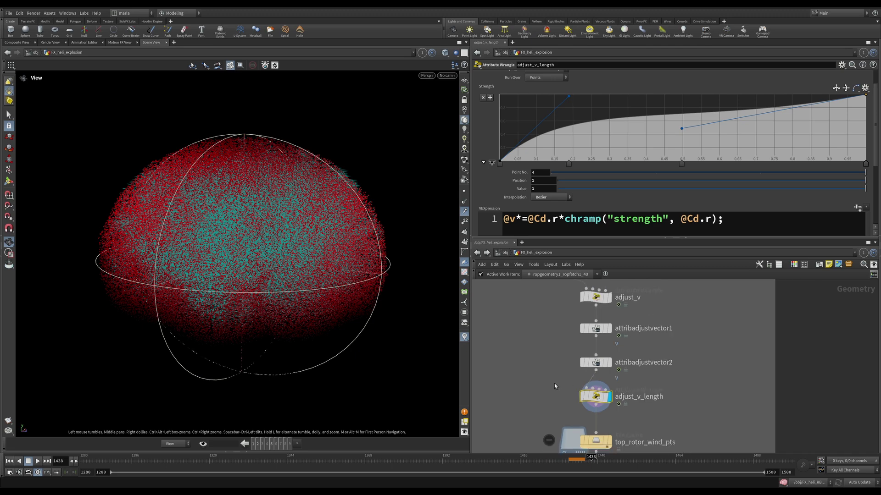
{"action": "middle_click_drag", "start_coordinate": [554, 384], "coordinate": [559, 283]}
{"action": "left_click", "coordinate": [589, 339]}
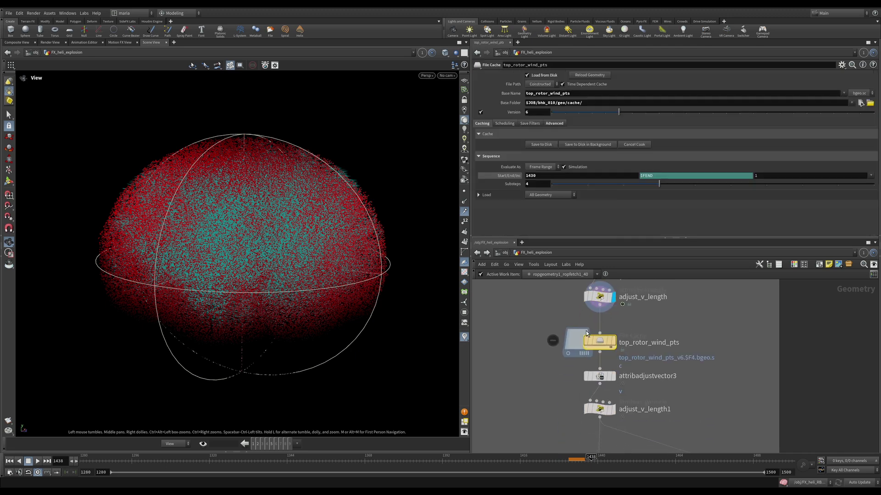
{"action": "left_click", "coordinate": [517, 177]}
{"action": "mouse_move", "coordinate": [593, 353]}
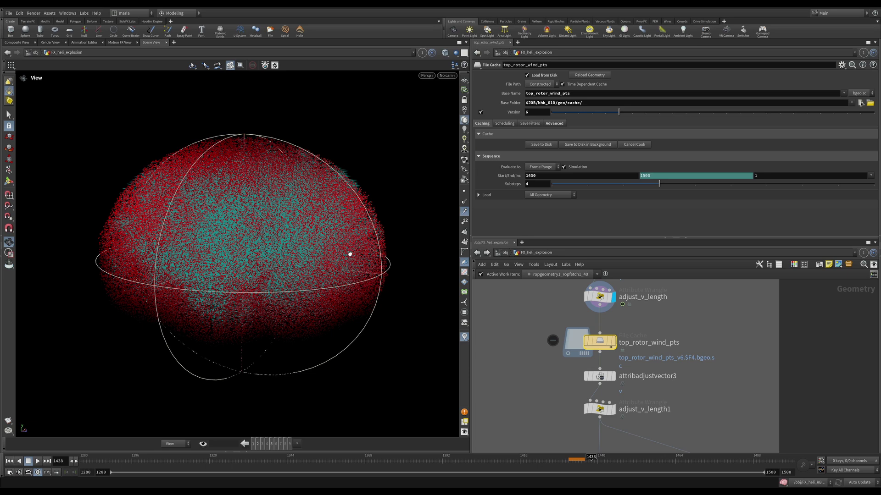
{"action": "left_click_drag", "start_coordinate": [362, 226], "coordinate": [369, 247]}
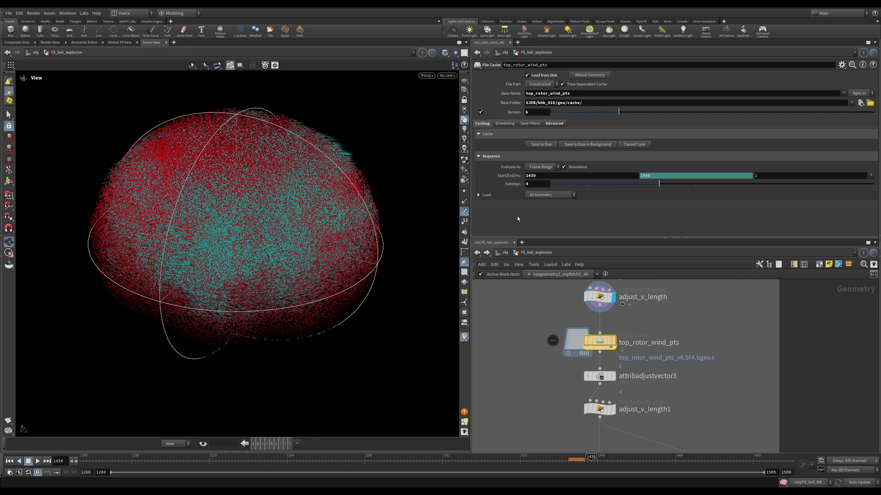
Display attribadjustvector3 and adjust_v_length1 in turn, reviewing the post-cache noise settings and the frame-based velocity fade expression
{"action": "mouse_move", "coordinate": [599, 378]}
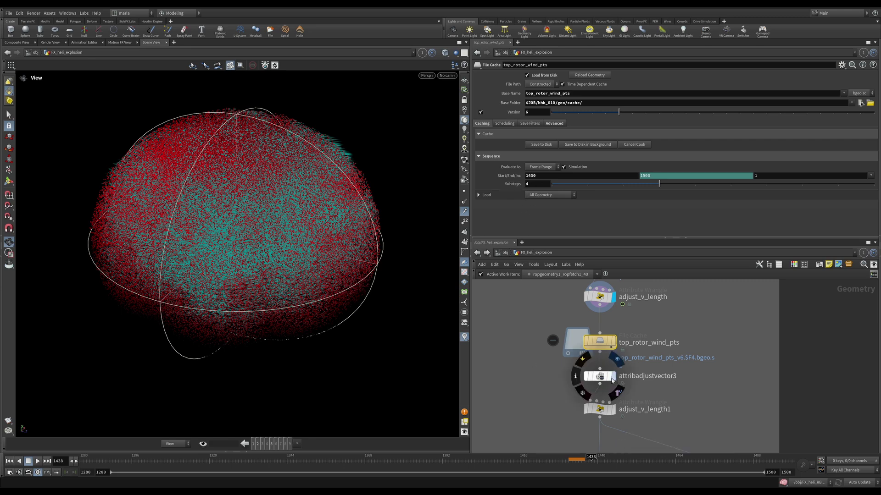
{"action": "key", "text": "r"}
{"action": "left_click", "coordinate": [599, 378]}
{"action": "left_click_drag", "start_coordinate": [324, 310], "coordinate": [322, 265]}
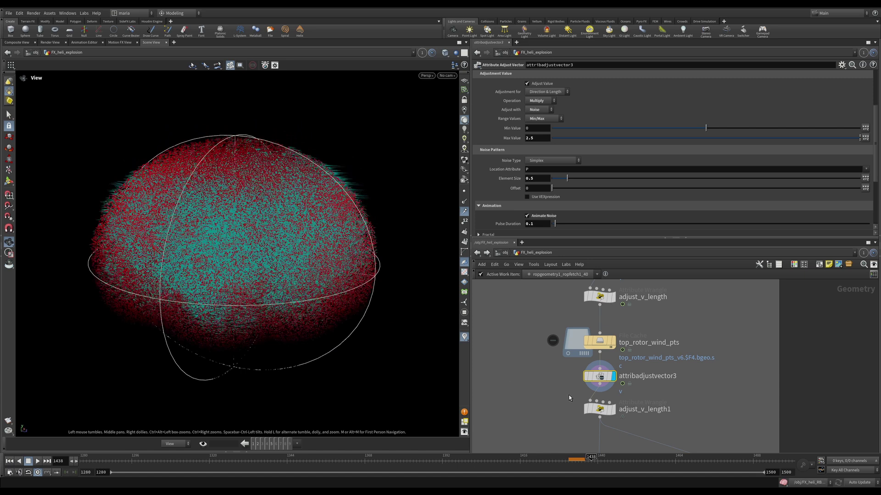
{"action": "middle_click_drag", "start_coordinate": [535, 416], "coordinate": [544, 375]}
{"action": "left_click", "coordinate": [623, 368]}
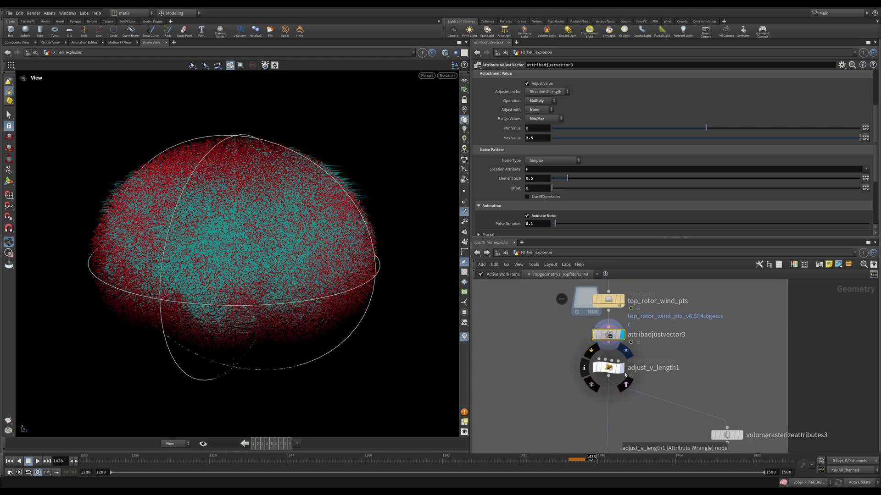
{"action": "left_click", "coordinate": [609, 369]}
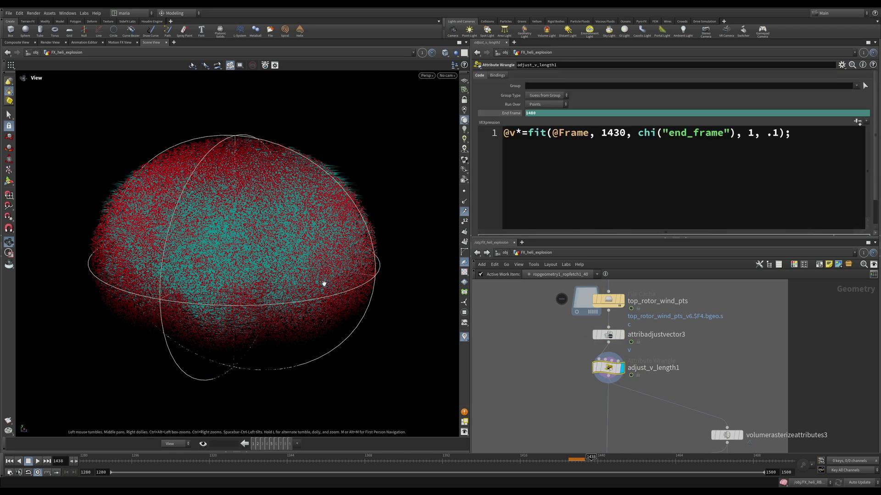
{"action": "mouse_move", "coordinate": [619, 375]}
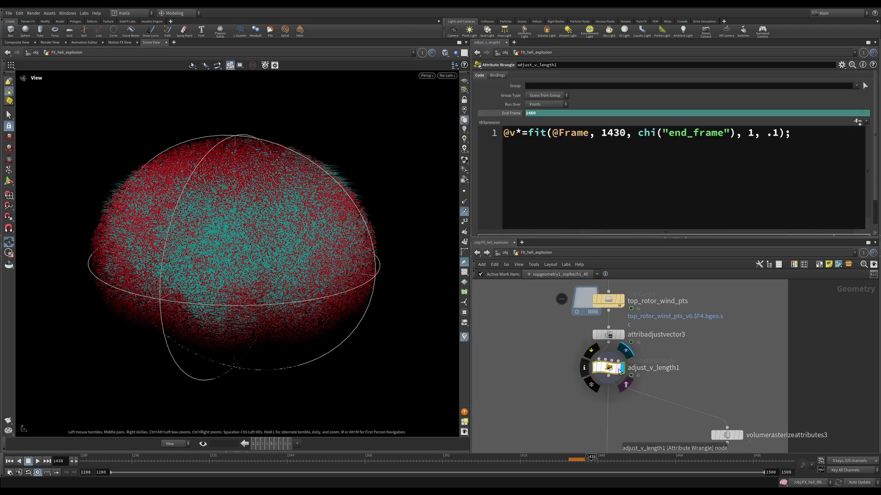
Display volumetrail1 and inspect the rasterized wind velocity streaks from different angles
{"action": "scroll", "coordinate": [633, 325], "scroll_direction": "down", "scroll_amount": 5}
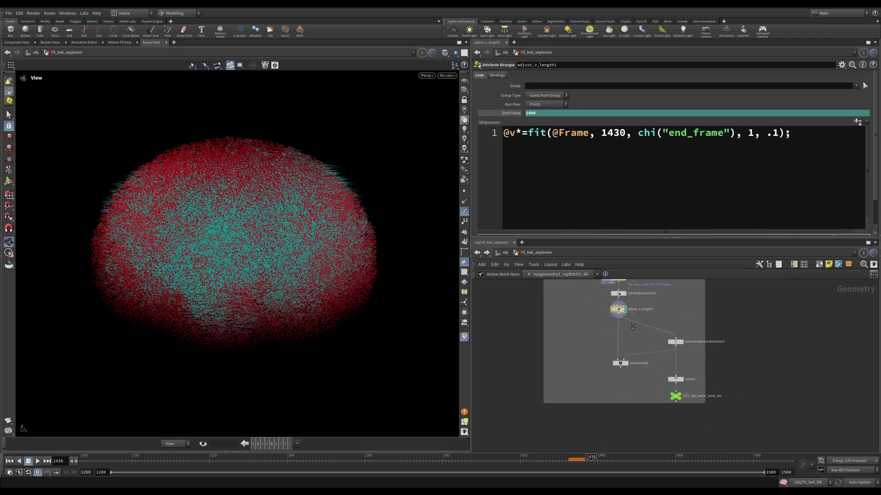
{"action": "scroll", "coordinate": [635, 377], "scroll_direction": "up", "scroll_amount": 3}
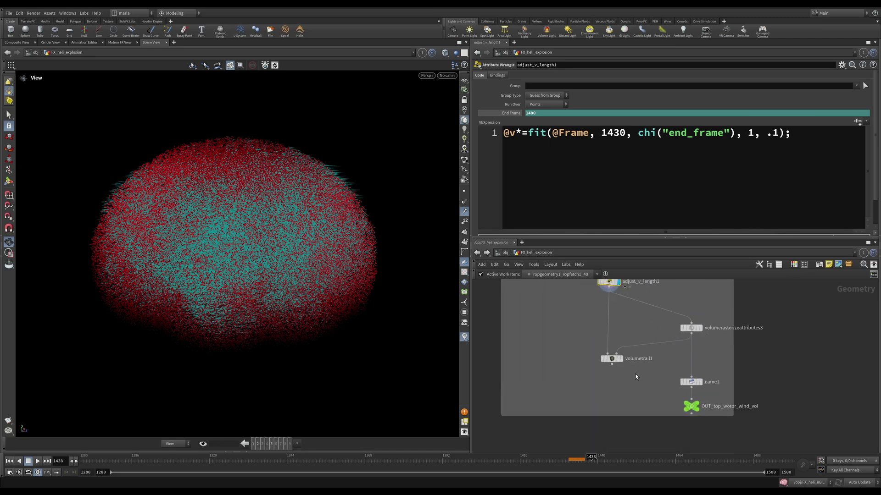
{"action": "left_click", "coordinate": [611, 359]}
{"action": "left_click_drag", "start_coordinate": [235, 291], "coordinate": [166, 282]}
{"action": "left_click_drag", "start_coordinate": [339, 258], "coordinate": [302, 281]}
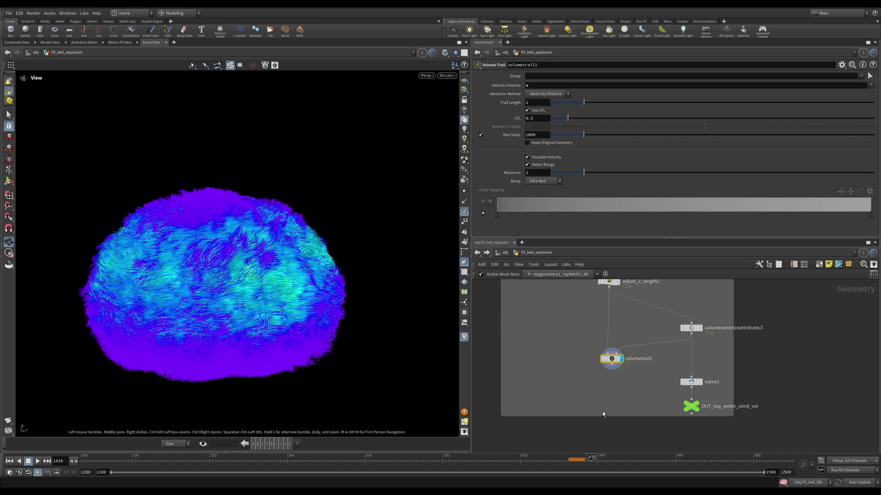
Trace the OUT_top_wotor_wind_vol output to object_merge1, which brings the wind volume in above the pyro solver
{"action": "left_click", "coordinate": [690, 406]}
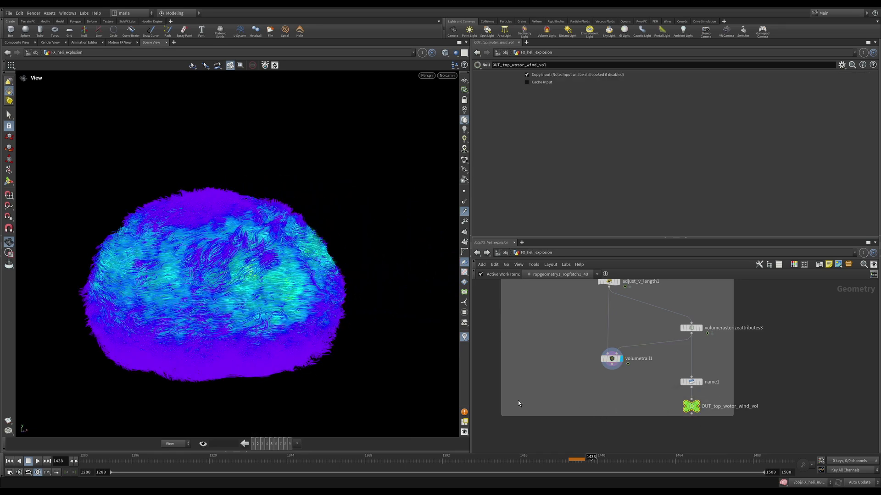
{"action": "middle_click_drag", "start_coordinate": [518, 404], "coordinate": [598, 377]}
{"action": "scroll", "coordinate": [599, 377], "scroll_direction": "up", "scroll_amount": 2}
{"action": "left_click", "coordinate": [642, 348]}
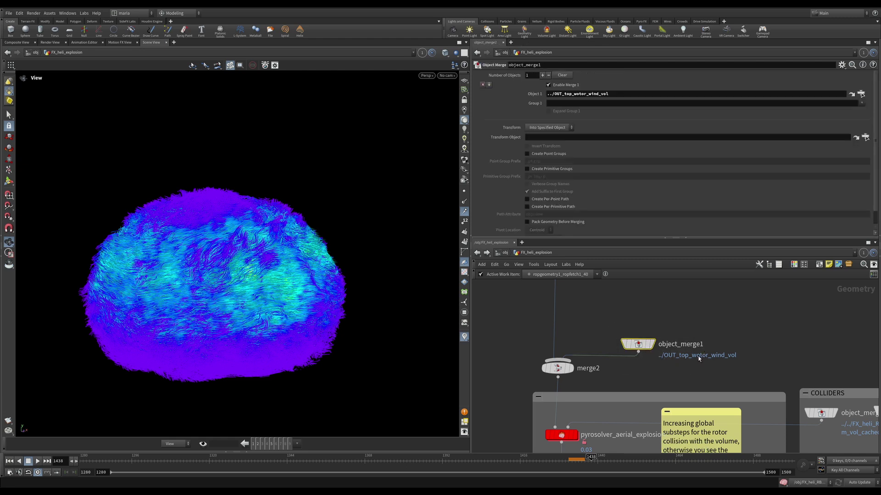
{"action": "scroll", "coordinate": [699, 364], "scroll_direction": "up", "scroll_amount": 2}
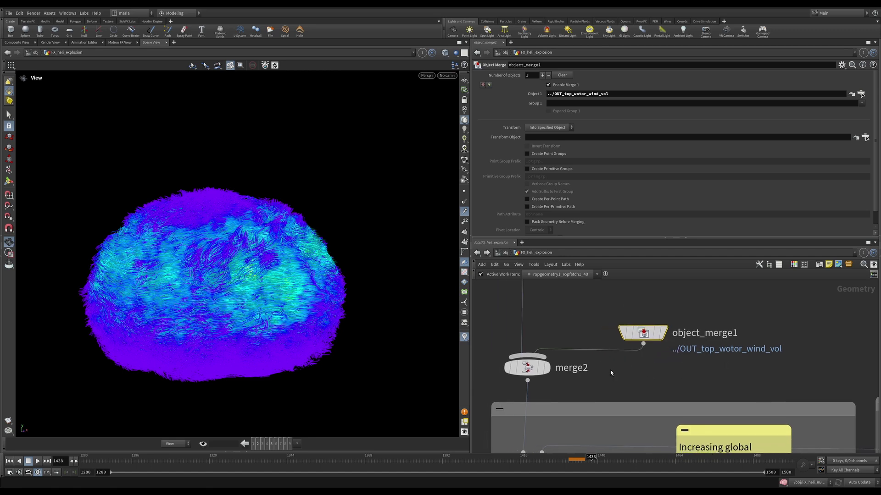
Display merge2 at frame 1433 to examine the explosion source combined with the wind volume, and locate the pyro solver below
{"action": "mouse_move", "coordinate": [525, 370]}
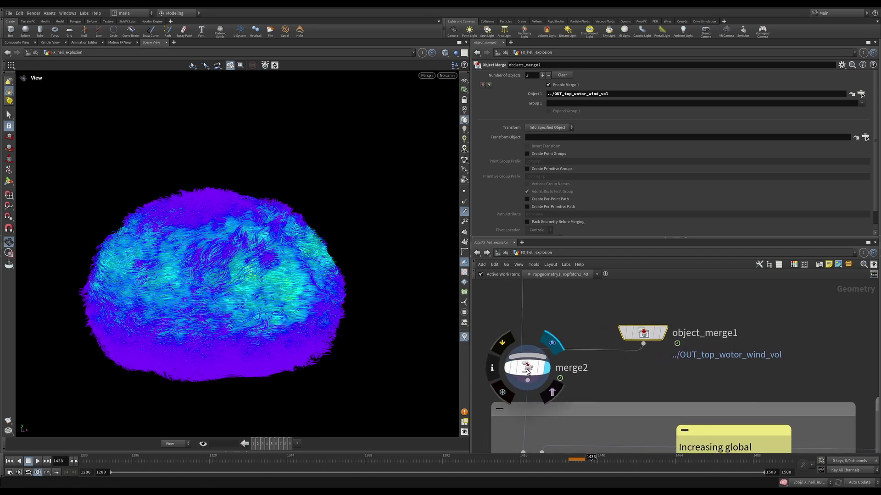
{"action": "left_click", "coordinate": [538, 386]}
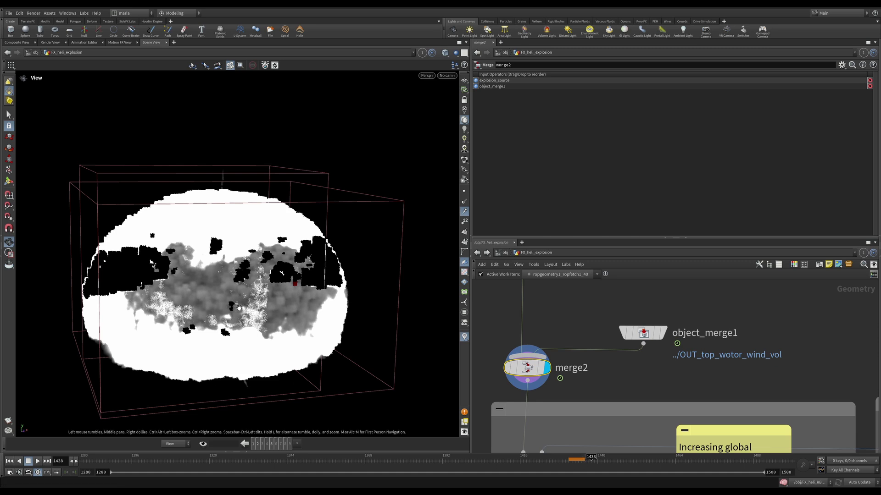
{"action": "left_click", "coordinate": [576, 462]}
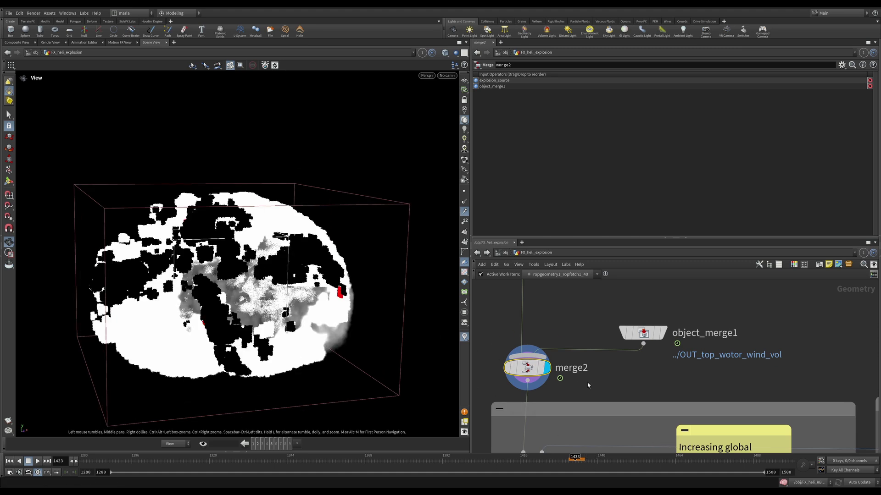
{"action": "scroll", "coordinate": [588, 385], "scroll_direction": "down", "scroll_amount": 1}
{"action": "middle_click_drag", "start_coordinate": [589, 386], "coordinate": [585, 297]}
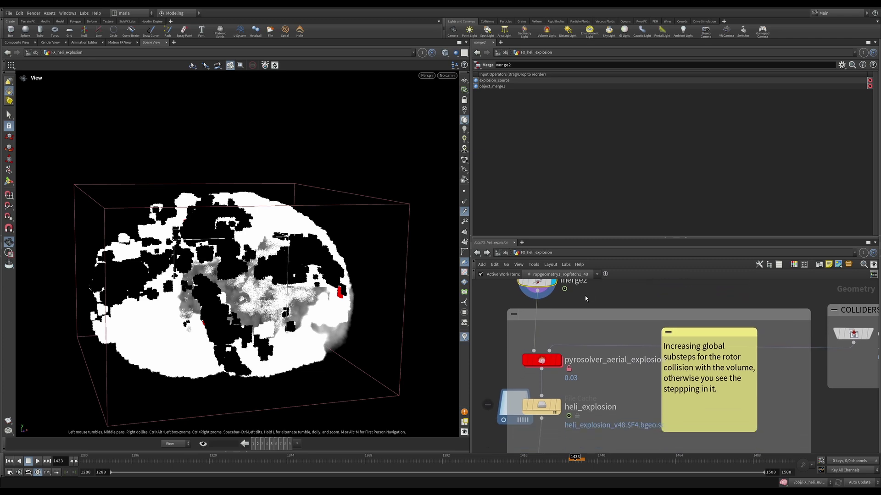